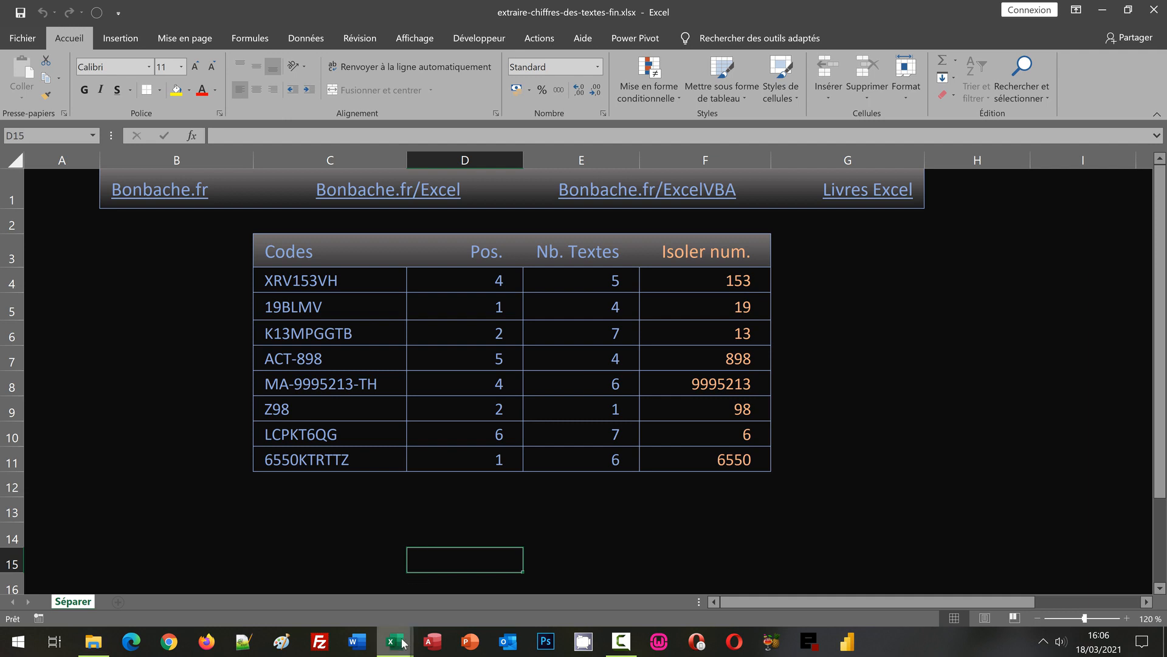
Switch to the extraire-chiffres-des-textes.xlsx workbook and start an Equiv formula in D4 with 0 as the lookup value.
{"action": "mouse_move", "coordinate": [403, 645]}
{"action": "left_click", "coordinate": [431, 586]}
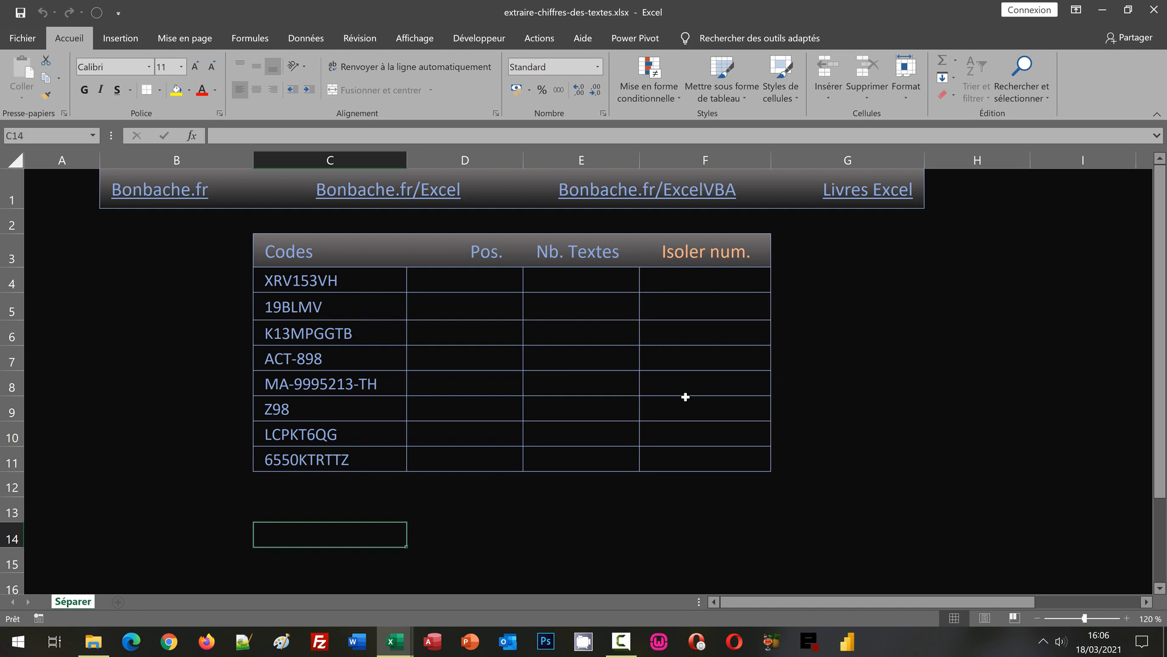
{"action": "left_click", "coordinate": [477, 285]}
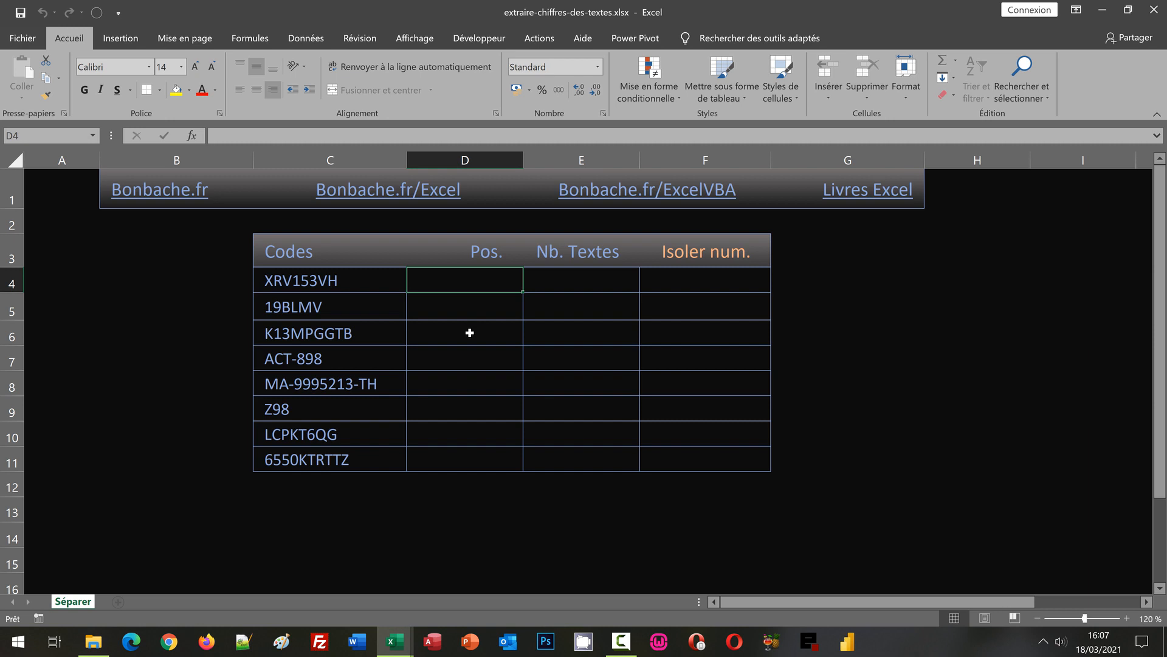
{"action": "type", "text": "="}
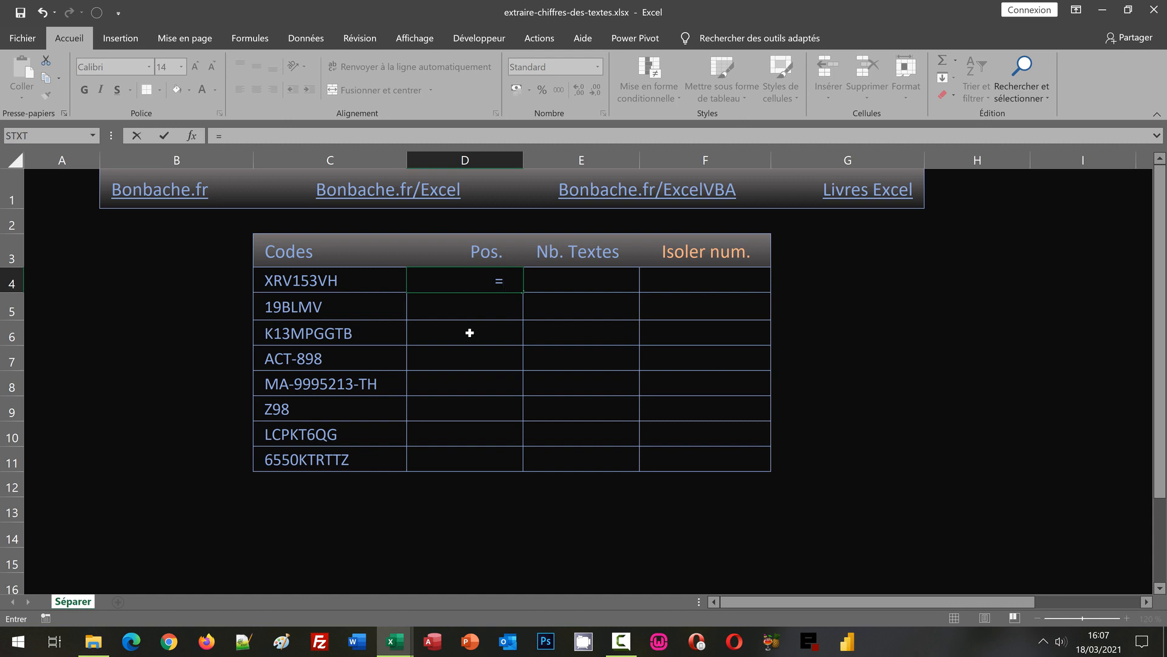
{"action": "type", "text": "Equi"}
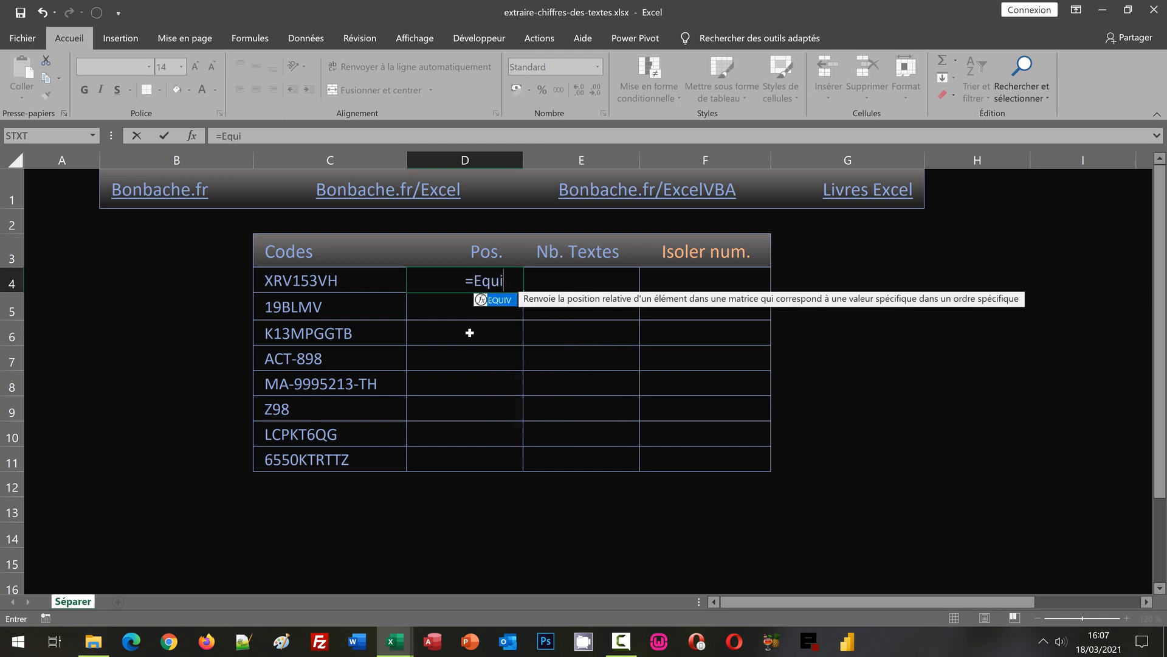
{"action": "type", "text": "v("}
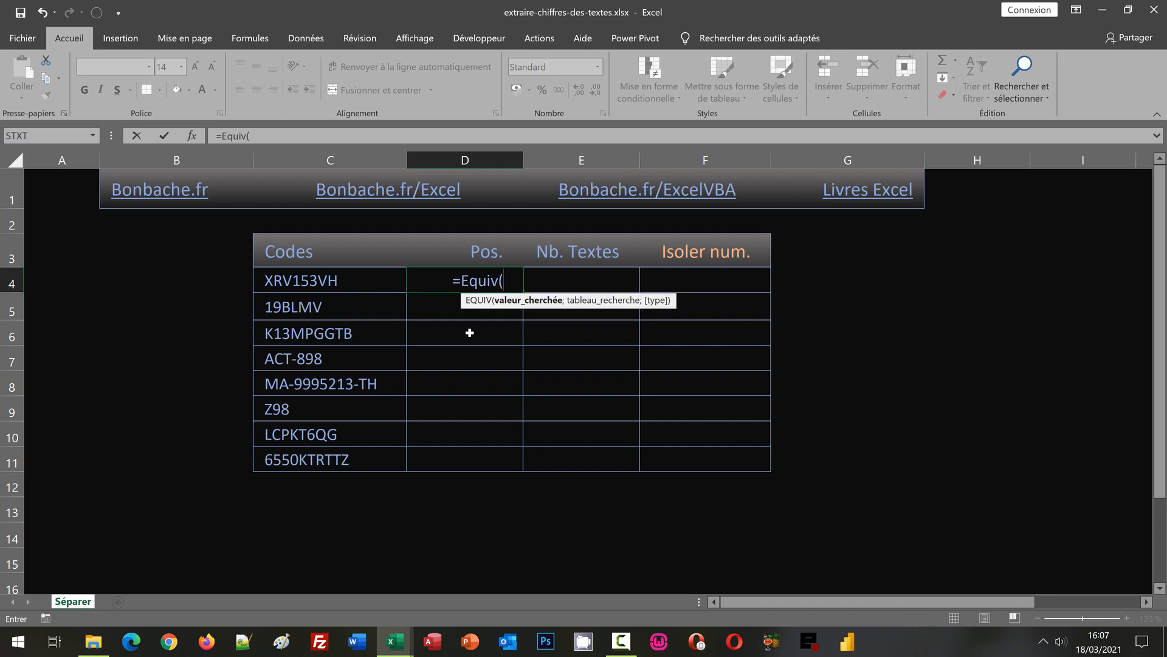
{"action": "type", "text": "0"}
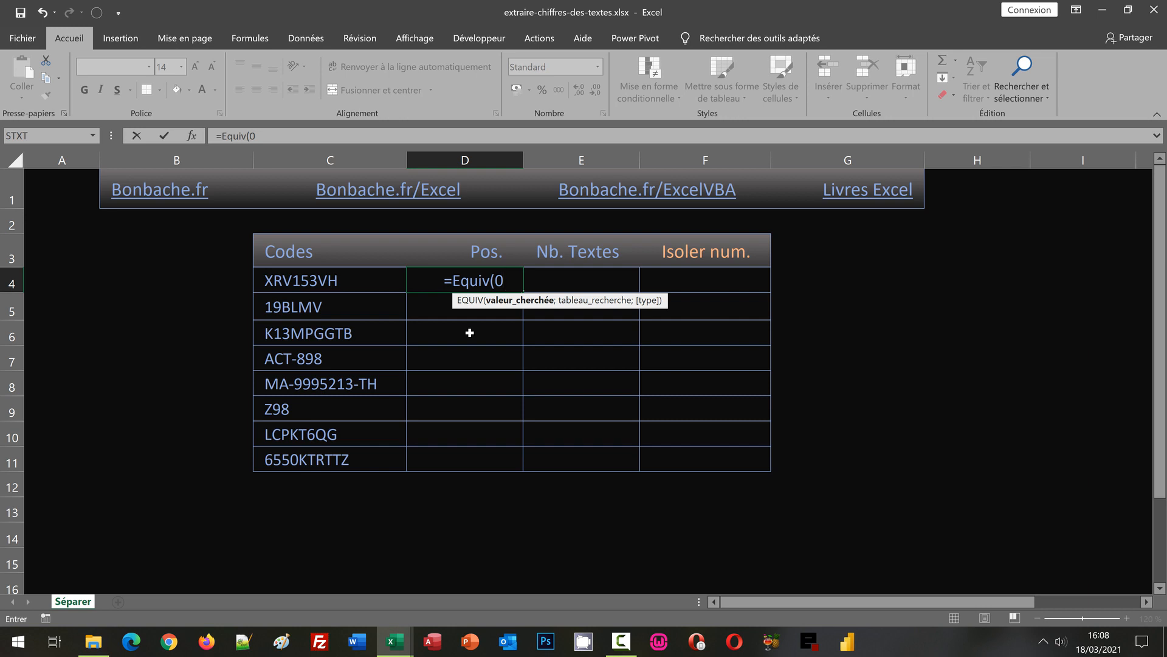
{"action": "type", "text": ";"}
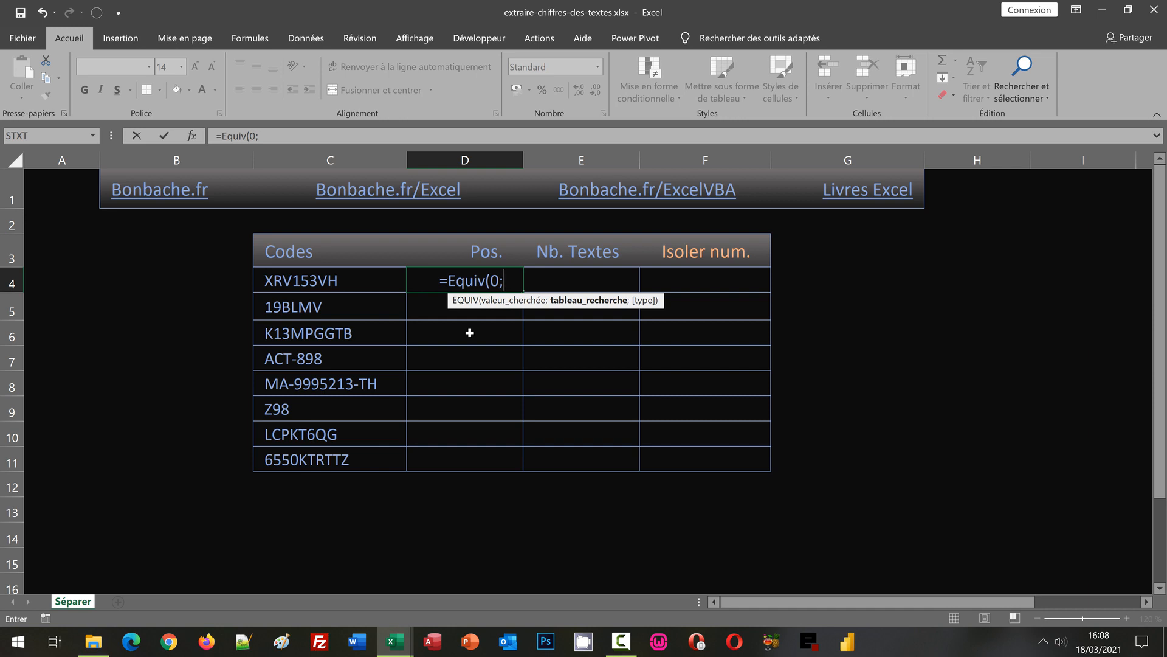
Begin Equiv's lookup array with EstErreur(Stxt(C4; so that it tests characters extracted from the first code.
{"action": "type", "text": "EstErreur"}
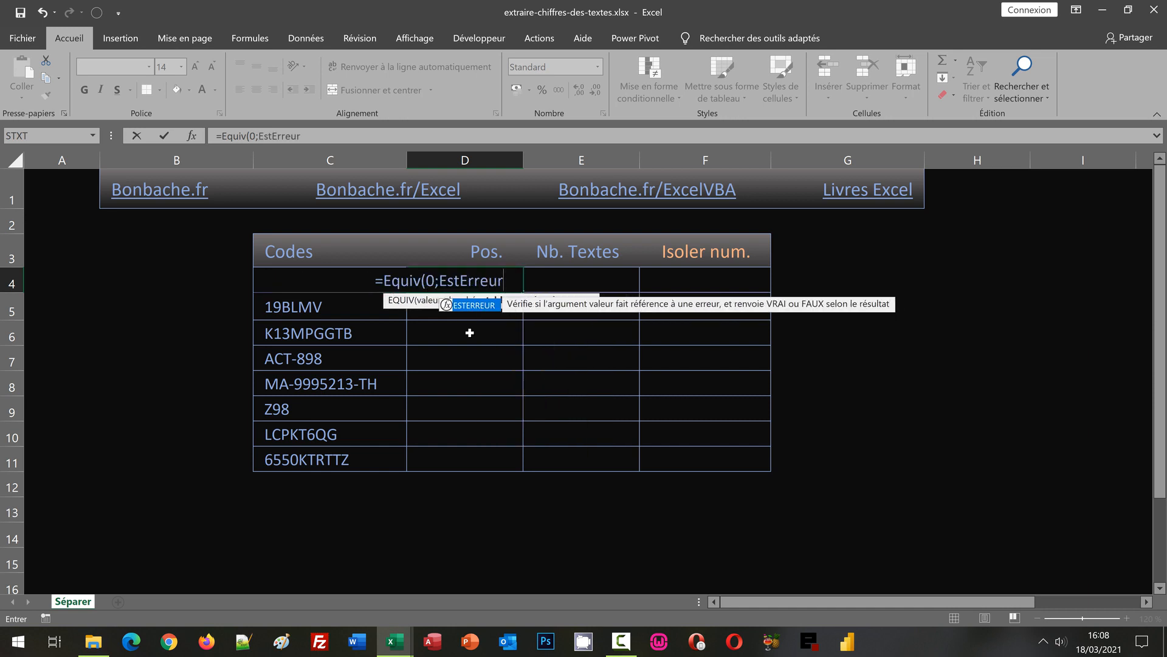
{"action": "type", "text": "("}
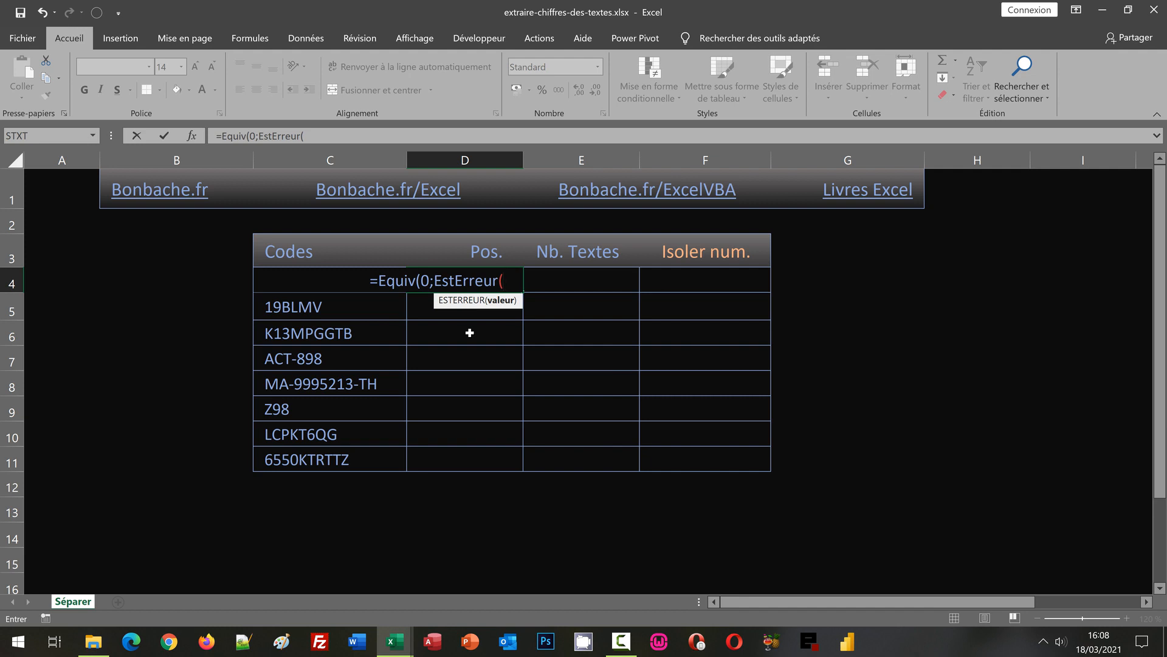
{"action": "type", "text": "St"}
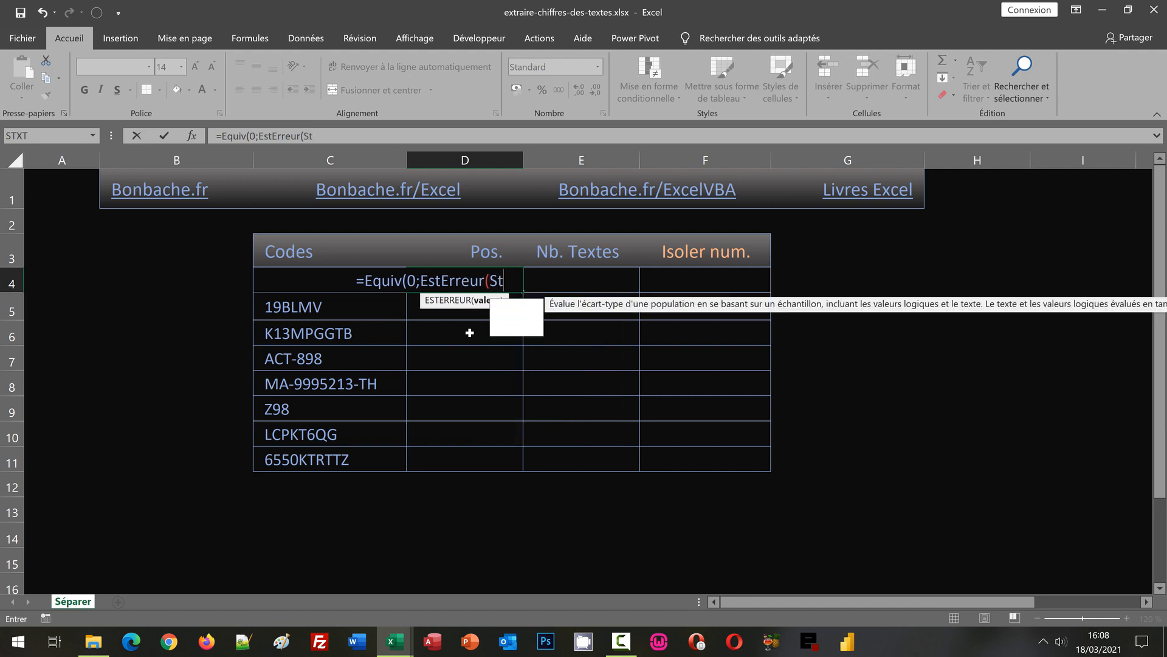
{"action": "type", "text": "xt("}
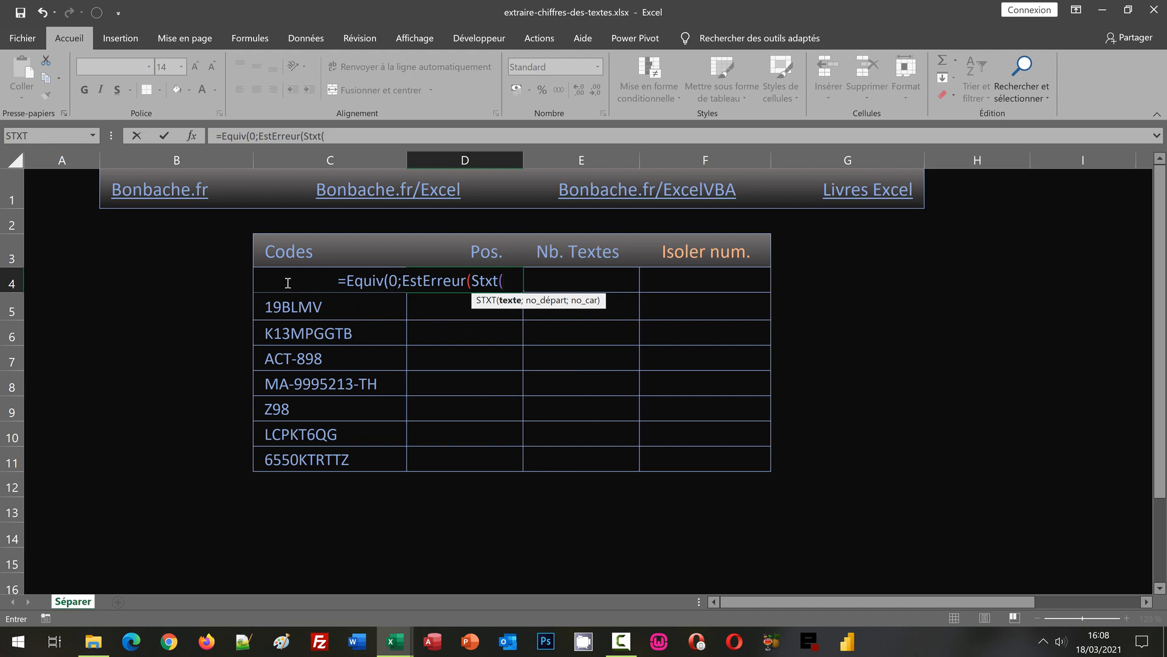
{"action": "type", "text": "C4"}
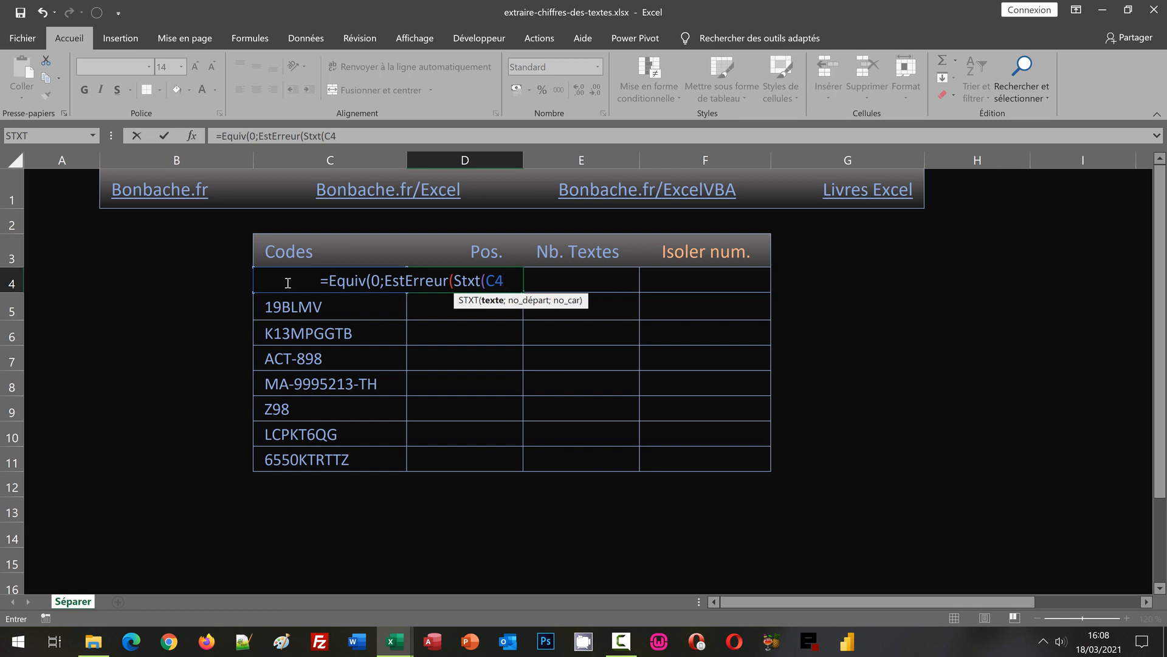
{"action": "type", "text": ";"}
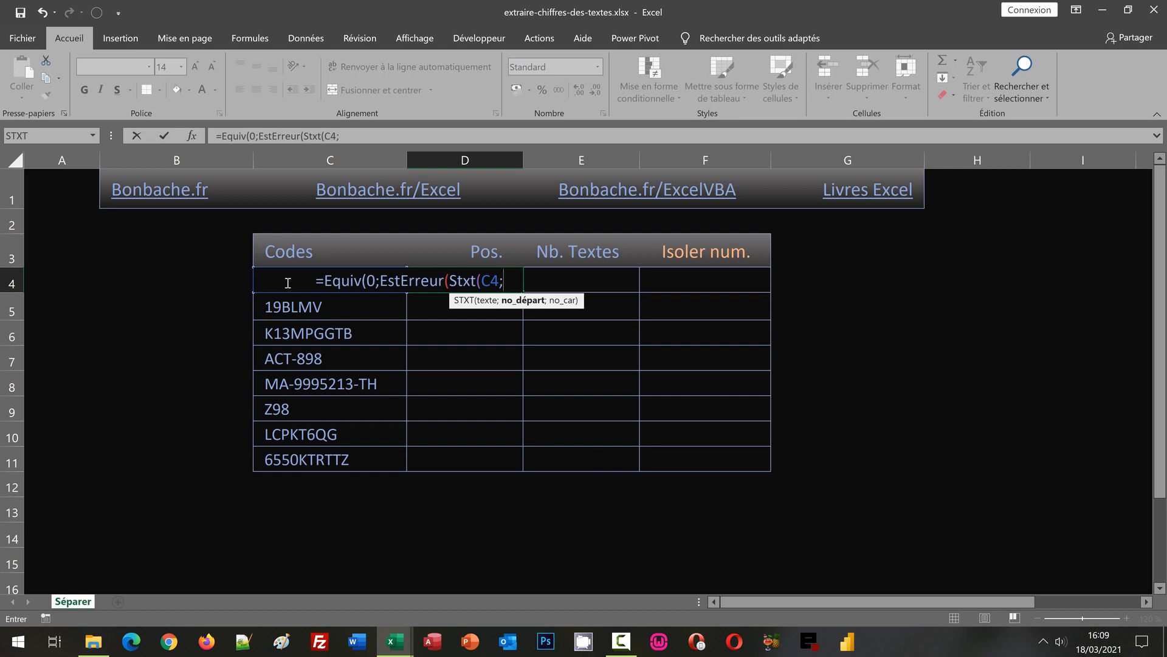
Start Stxt's start-position argument with Ligne(Indirect("1:" & as a dynamic row reference beginning at row 1.
{"action": "type", "text": "Ligne("}
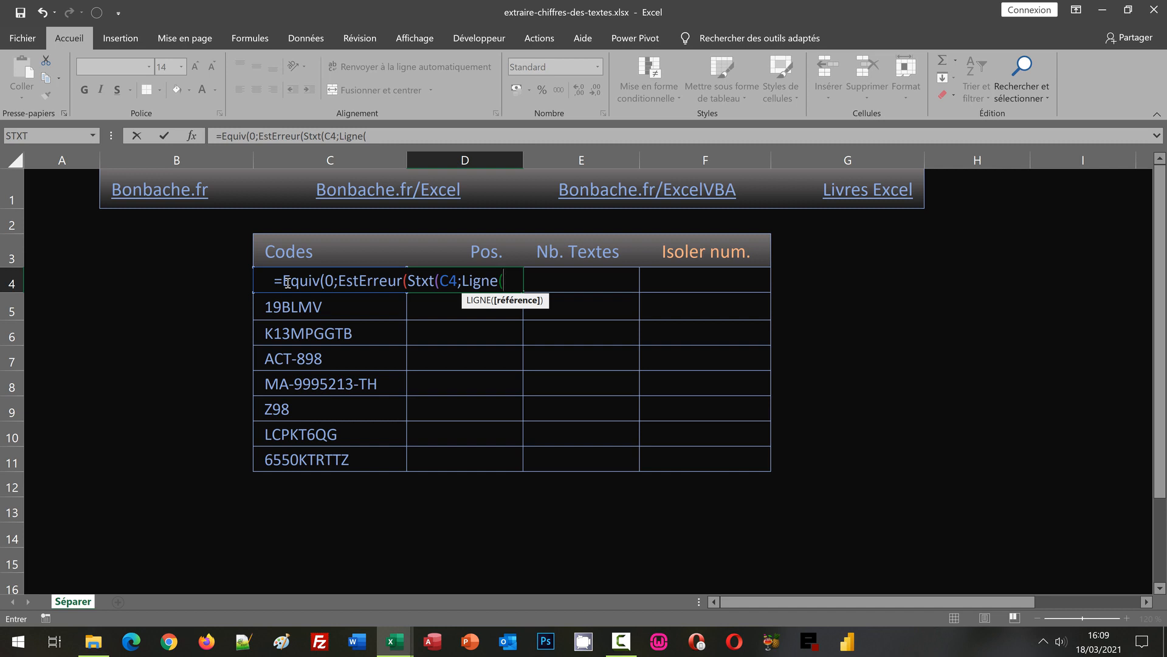
{"action": "type", "text": "Indirect"}
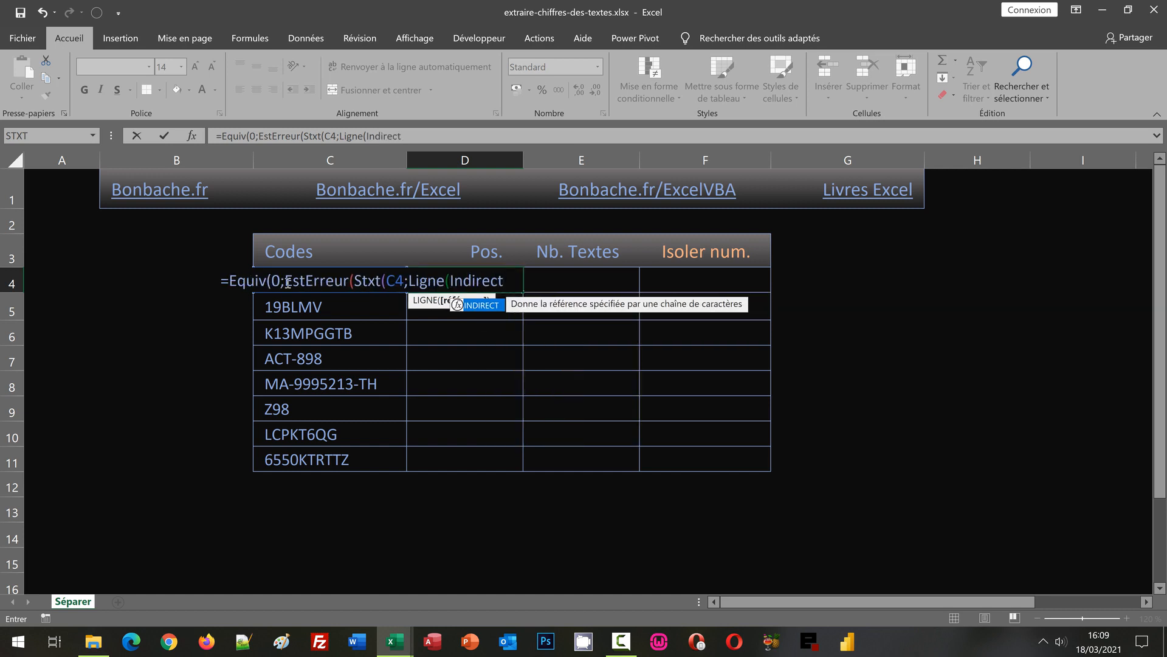
{"action": "type", "text": "("}
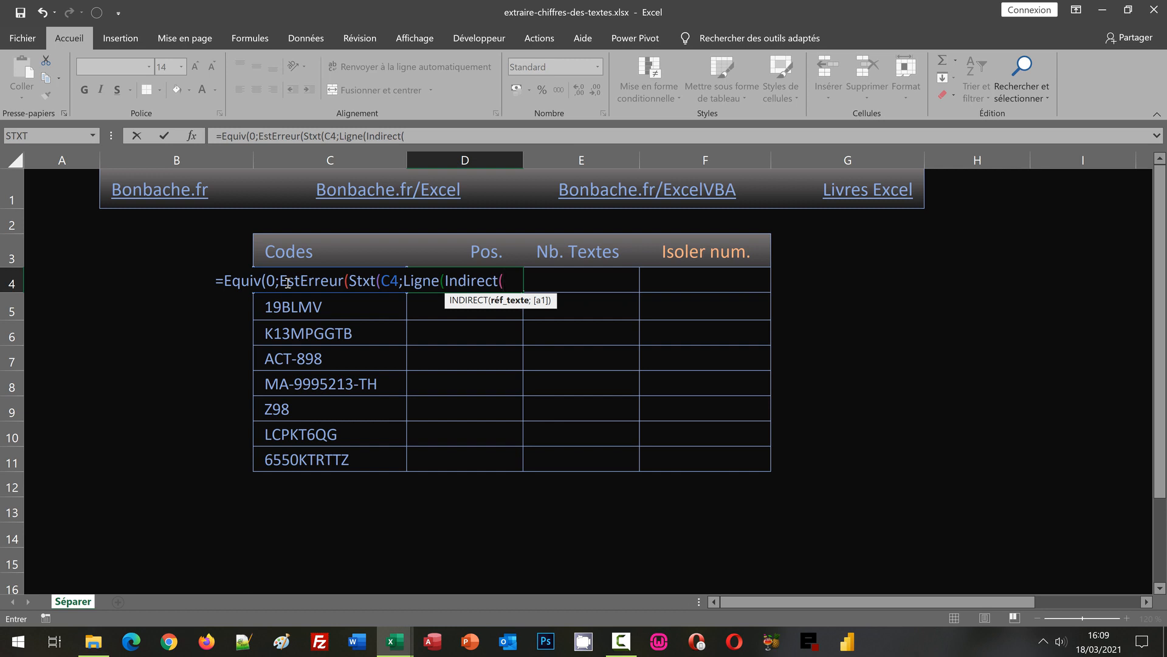
{"action": "type", "text": "\""}
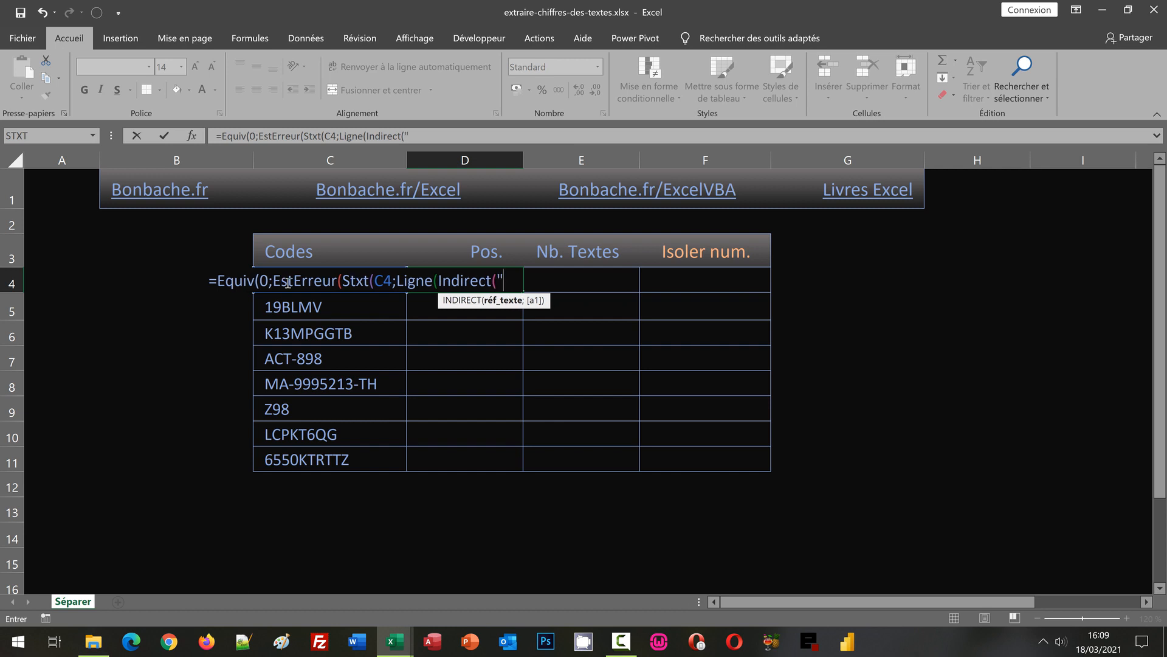
{"action": "type", "text": "1"}
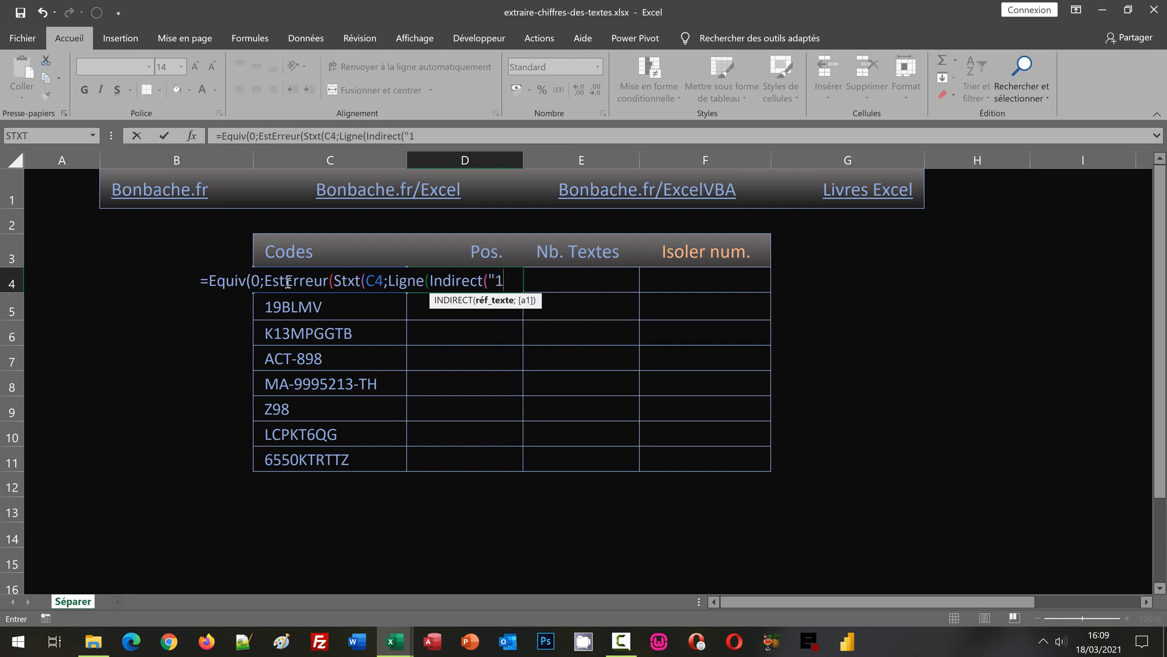
{"action": "type", "text": ":\""}
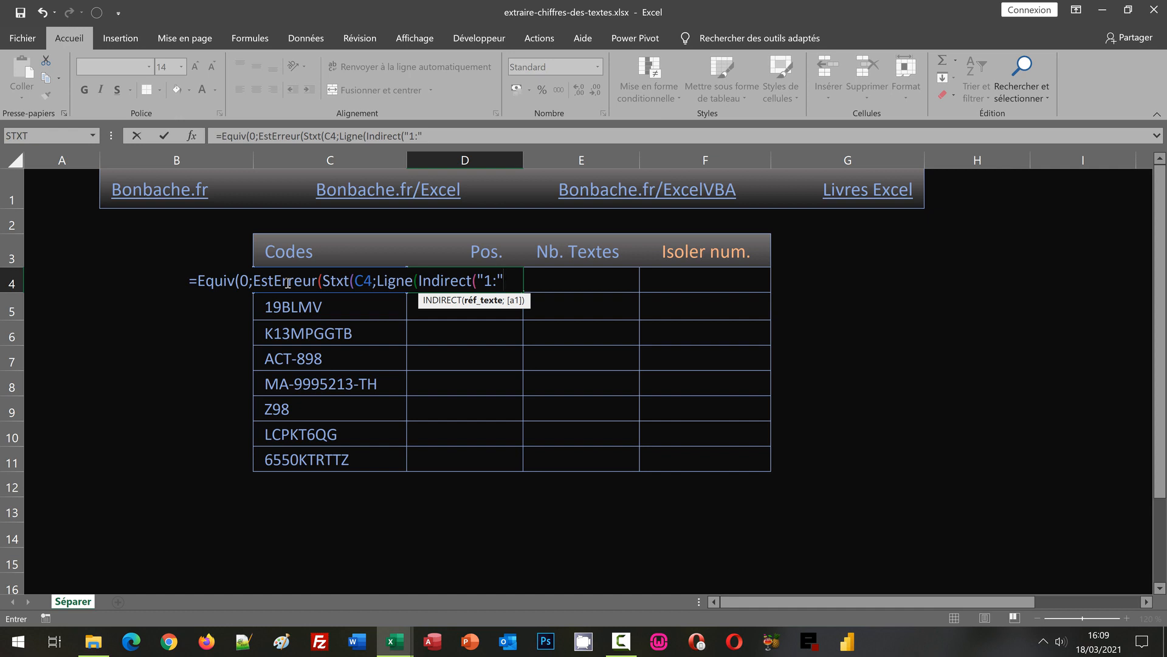
{"action": "type", "text": "&"}
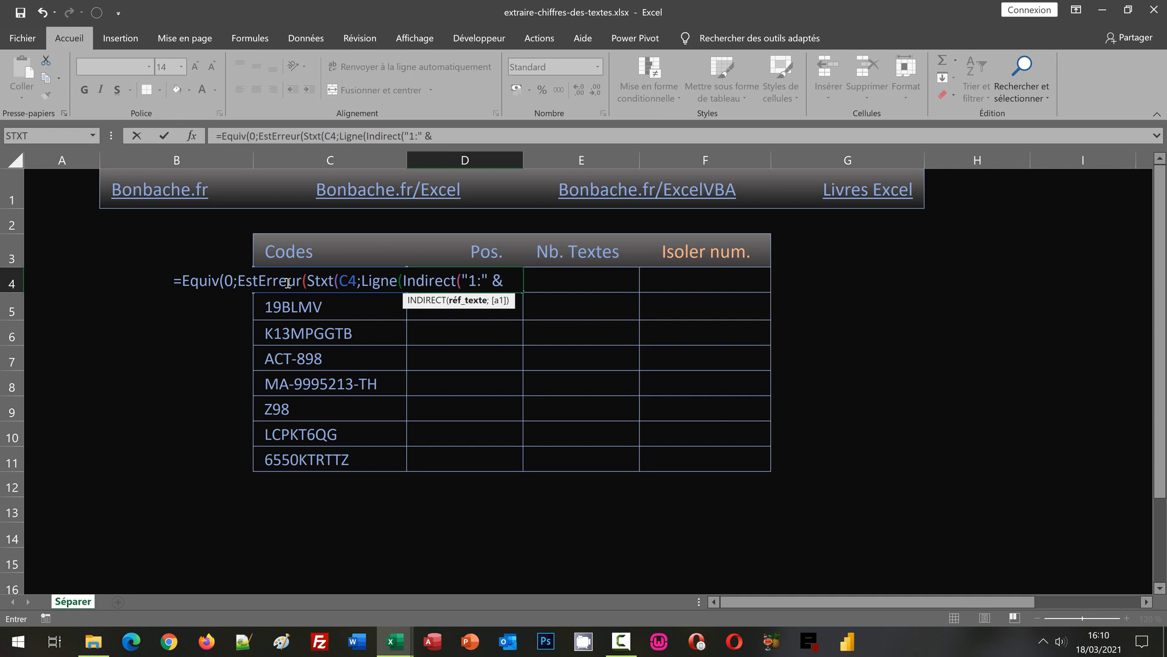
Complete the dynamic row reference with NbCar(C4) and close the NbCar, Indirect and Ligne functions.
{"action": "type", "text": "Nb"}
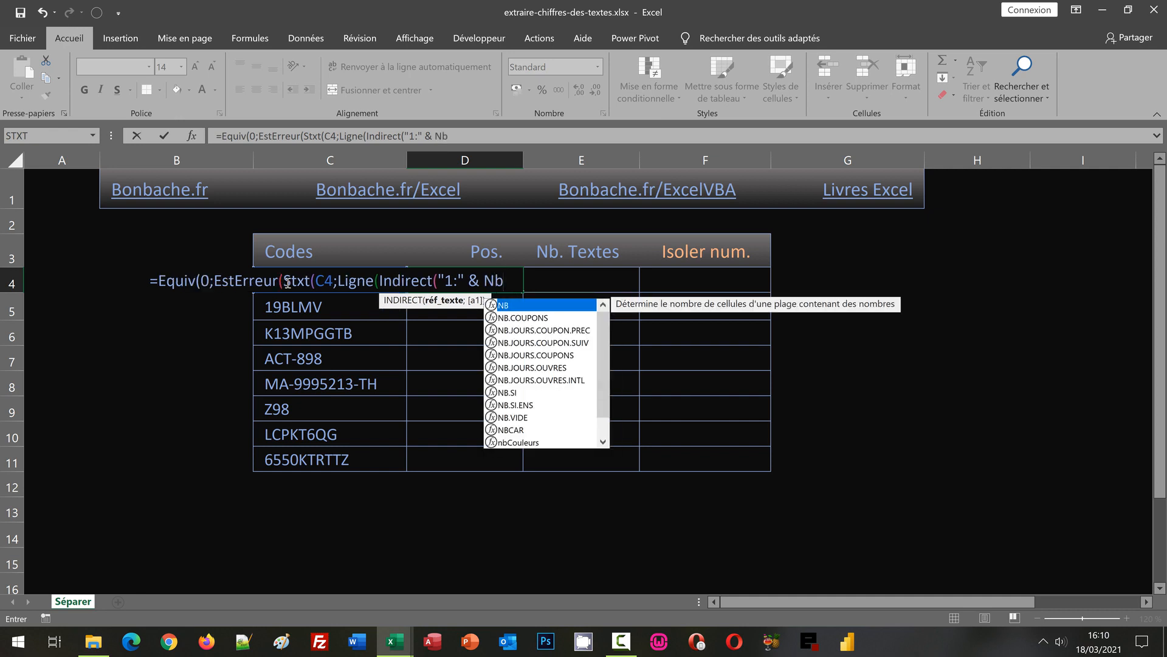
{"action": "type", "text": "Car"}
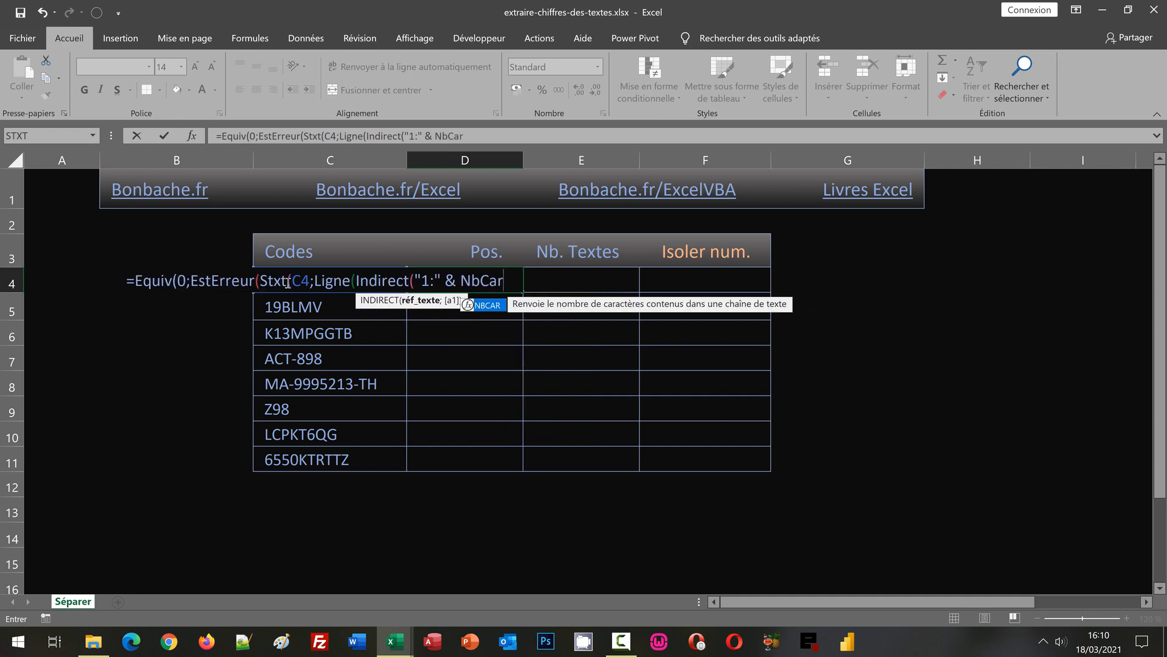
{"action": "type", "text": "("}
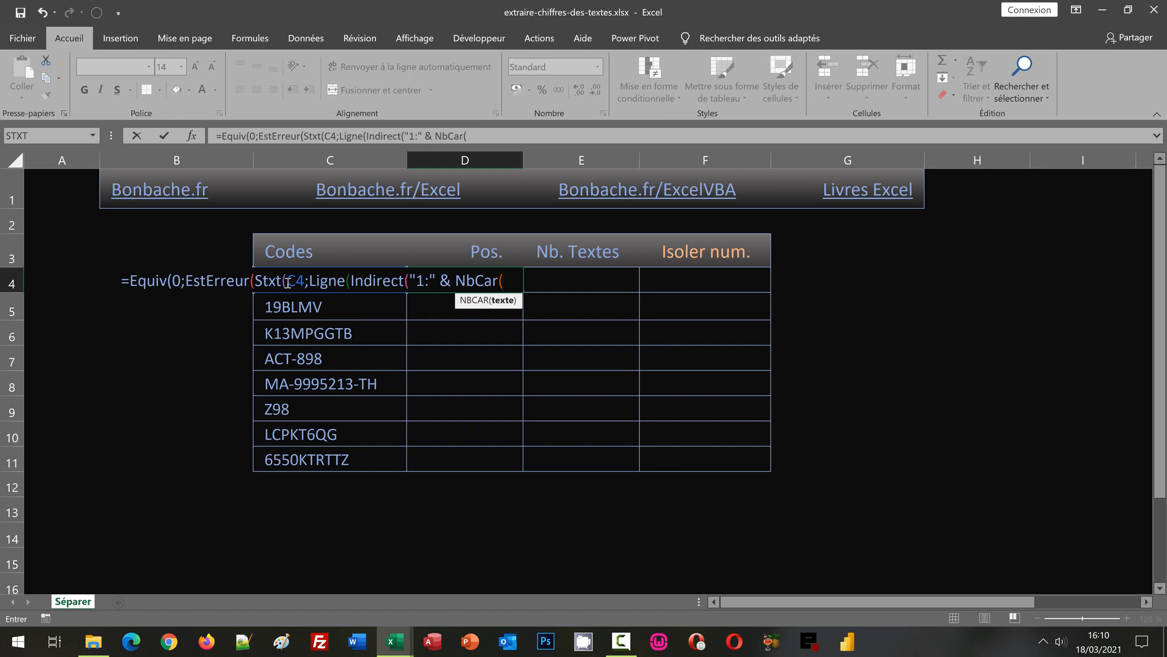
{"action": "type", "text": "C4"}
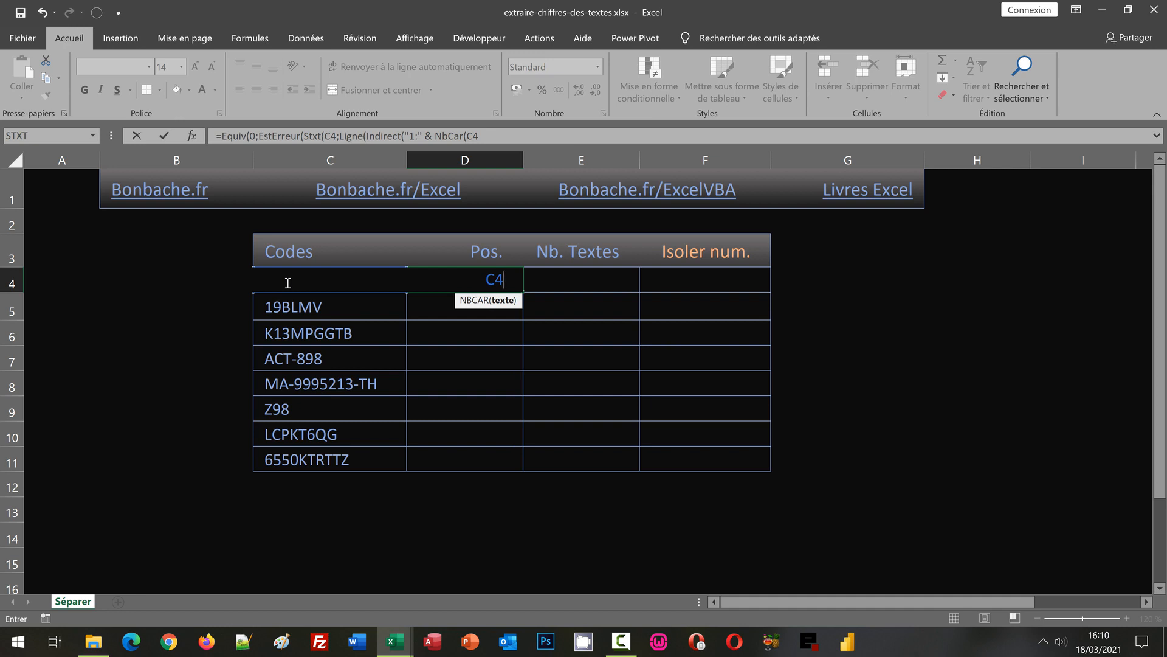
{"action": "type", "text": ")"}
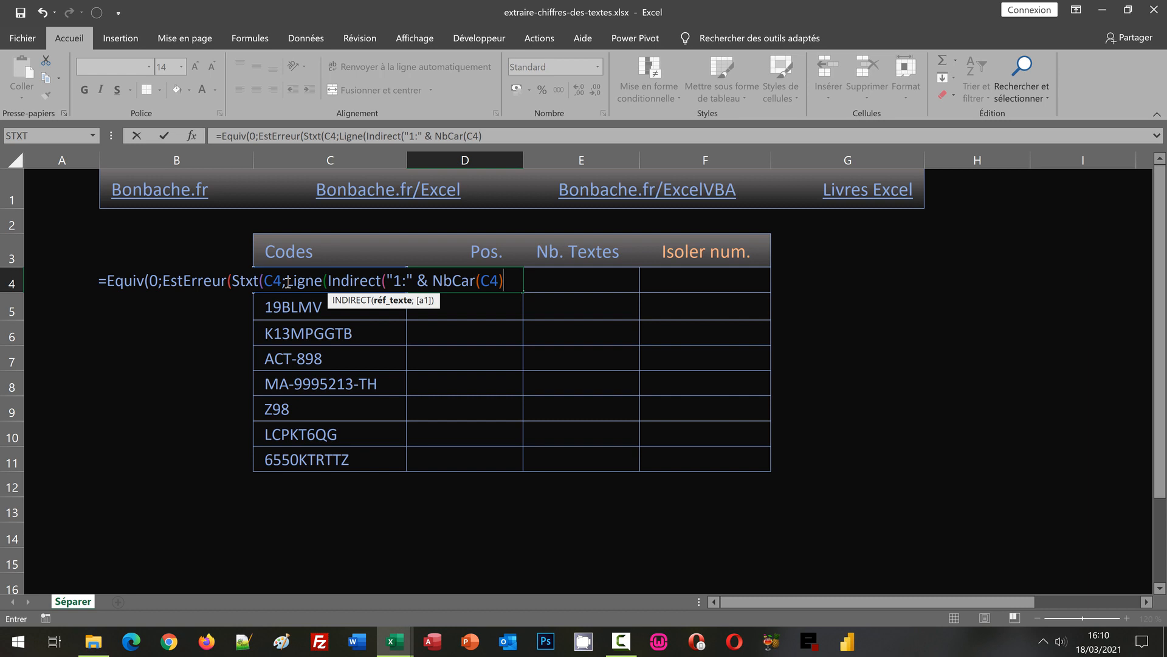
{"action": "type", "text": ")"}
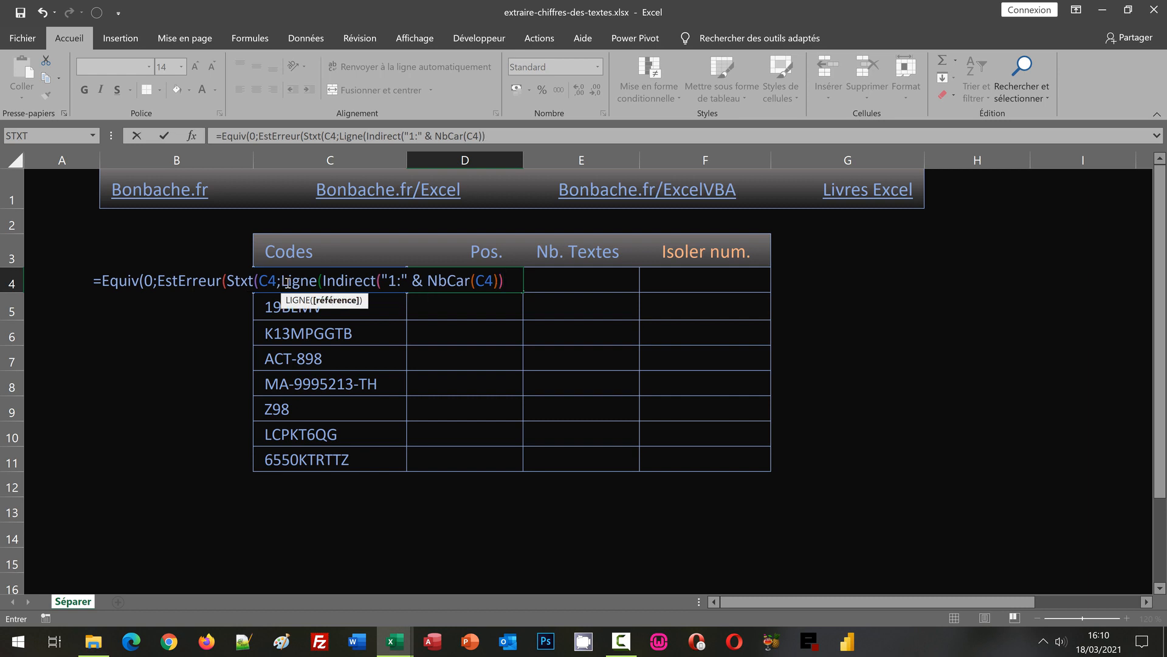
{"action": "type", "text": ")"}
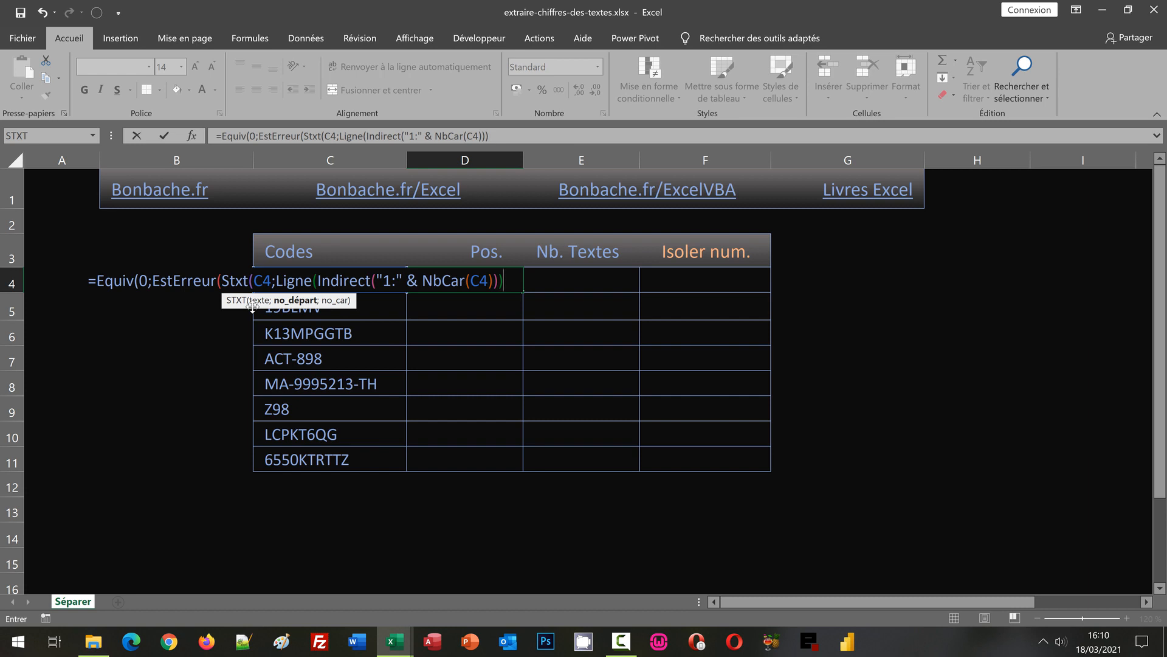
Set Stxt's character count to 1, multiply the extraction by 1 and close EstErreur.
{"action": "type", "text": ";"}
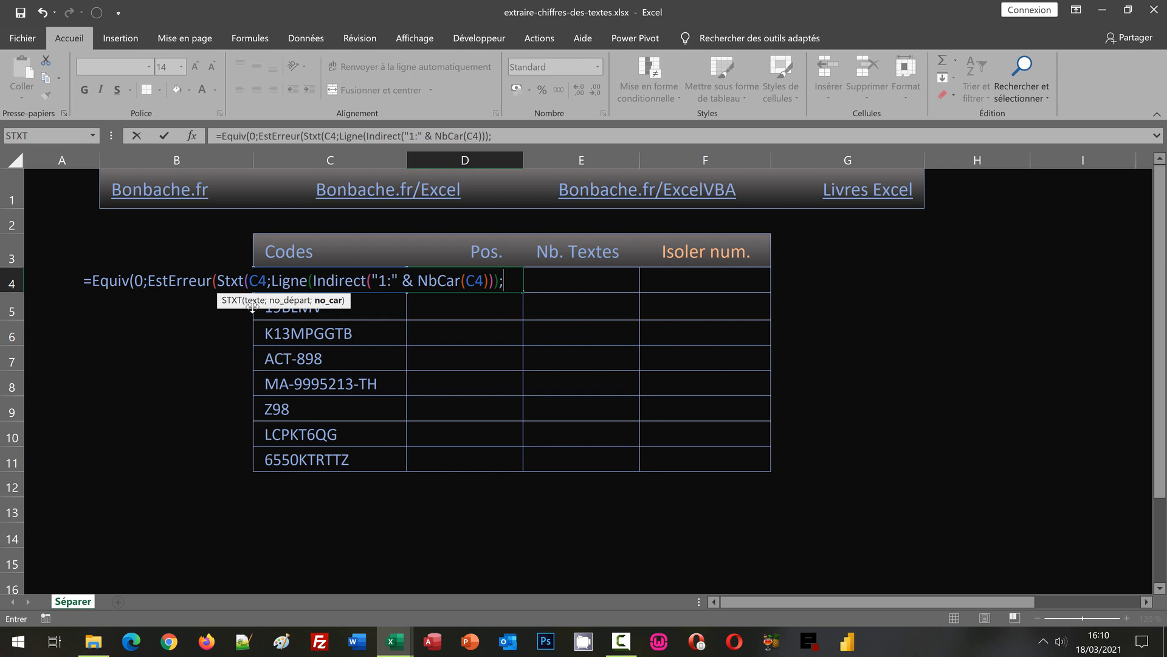
{"action": "type", "text": "1"}
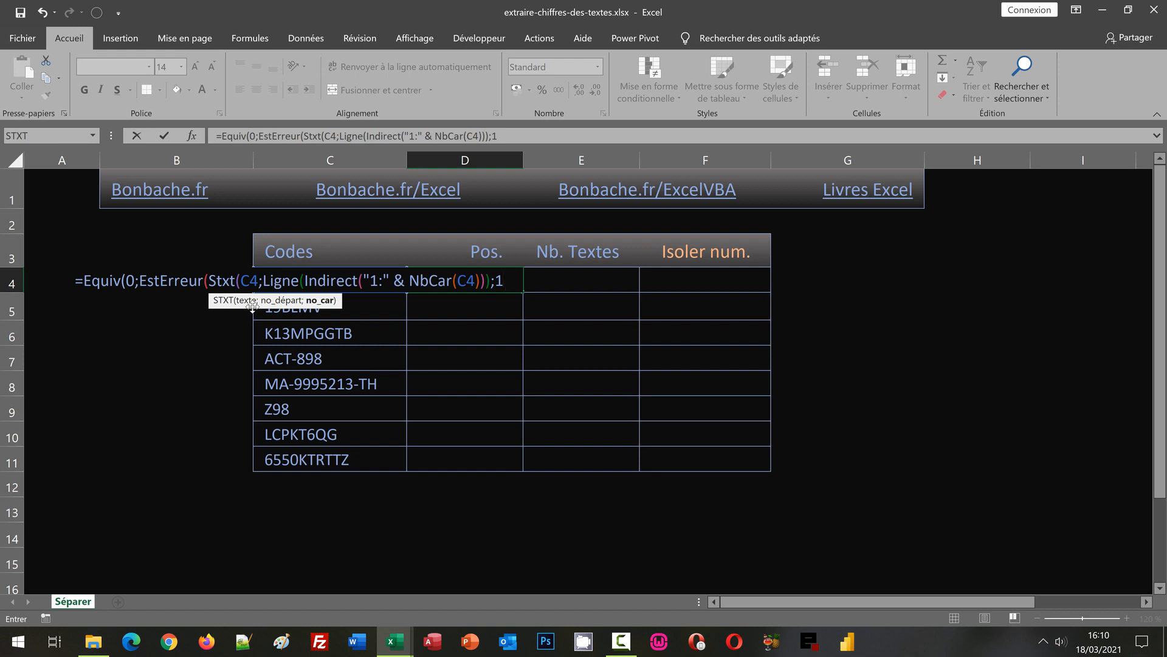
{"action": "type", "text": ")"}
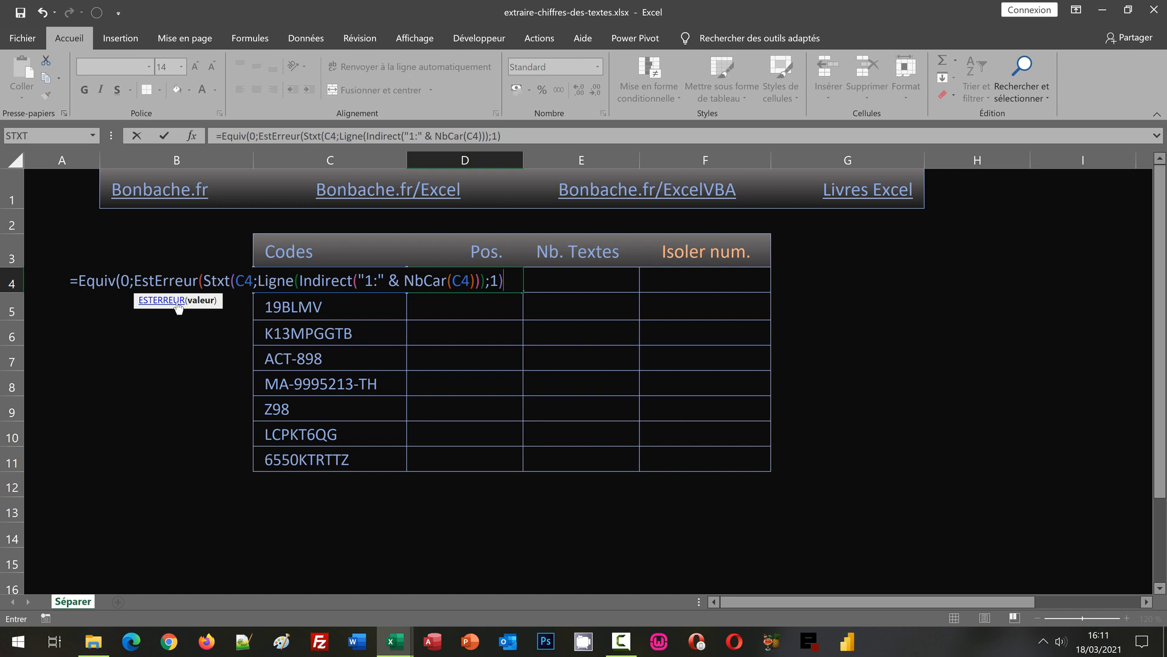
{"action": "type", "text": "*1"}
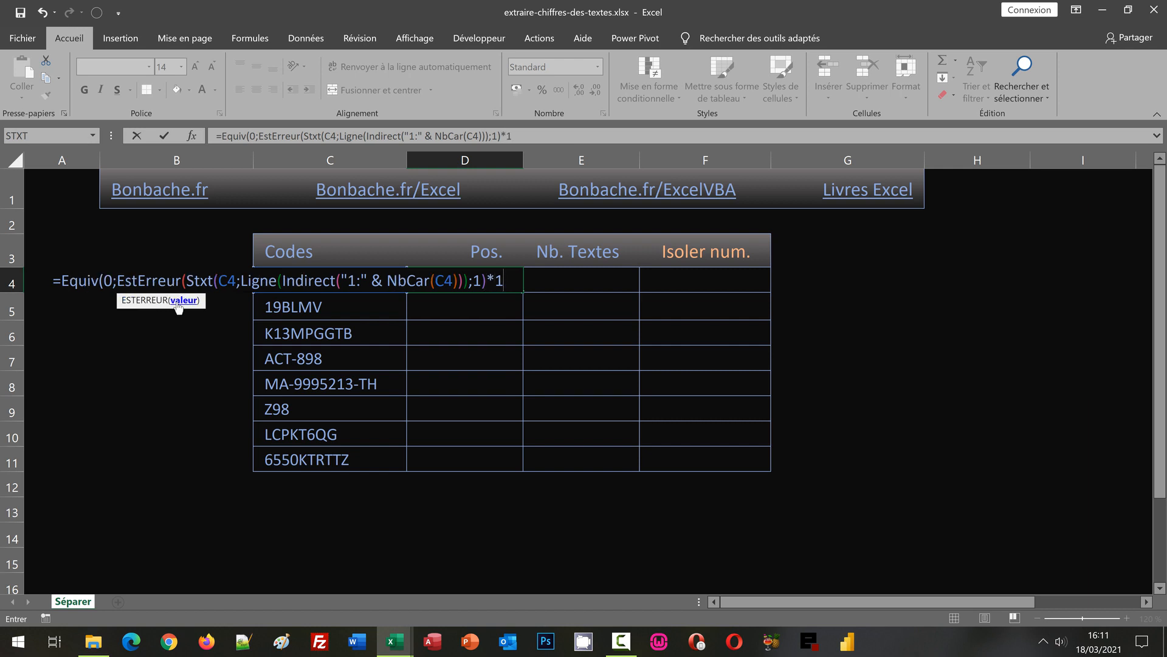
{"action": "type", "text": ")"}
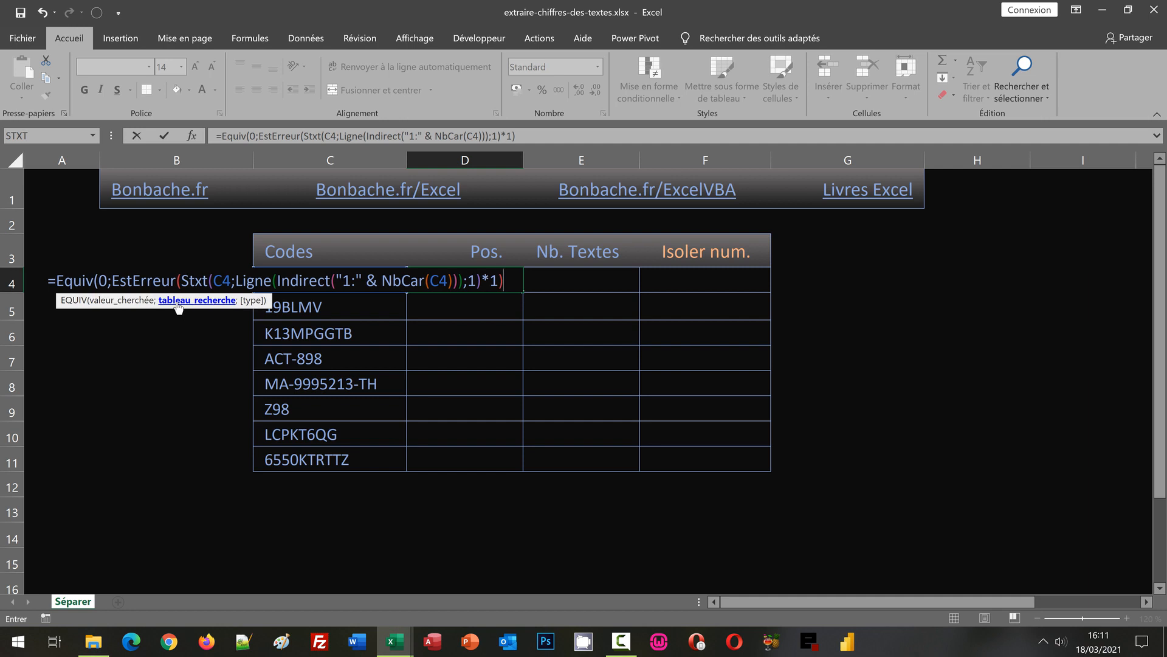
Complete D4's Equiv formula with *1;0), validate it as an array formula and fill it down the Pos. column.
{"action": "type", "text": "*1"}
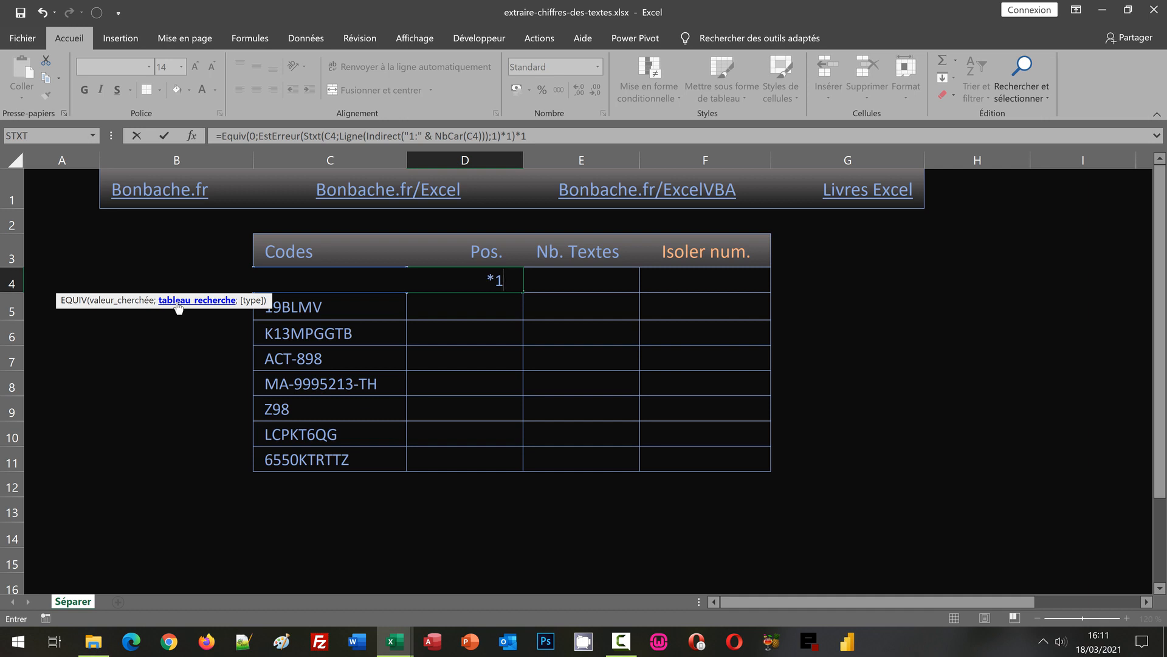
{"action": "type", "text": ";"}
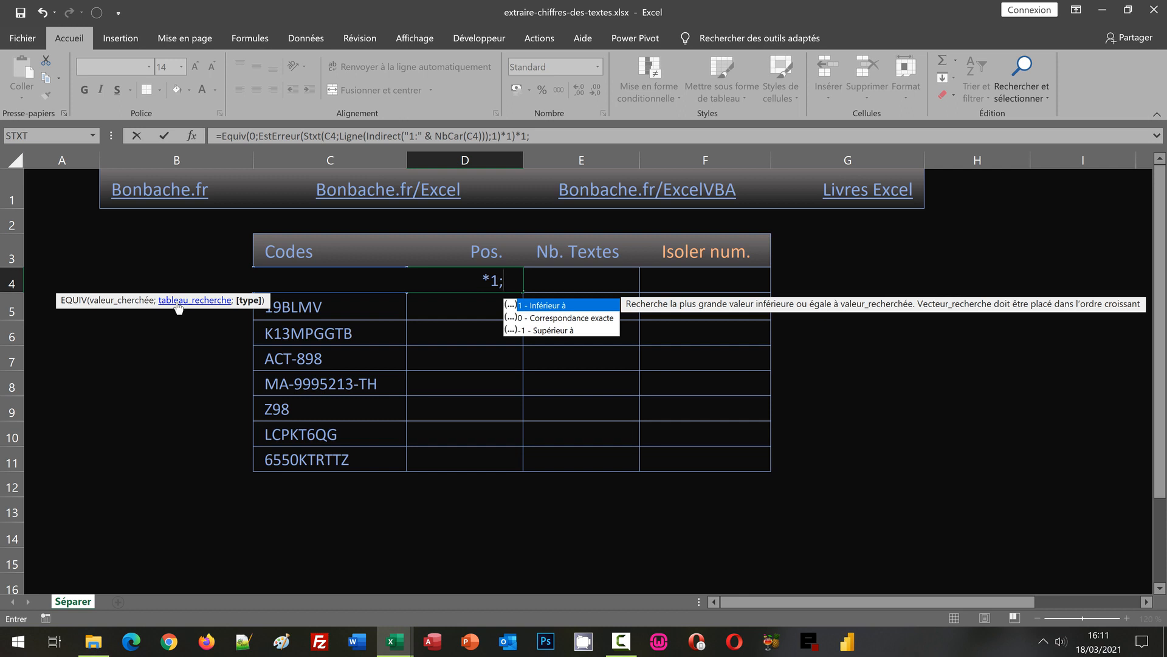
{"action": "type", "text": "0"}
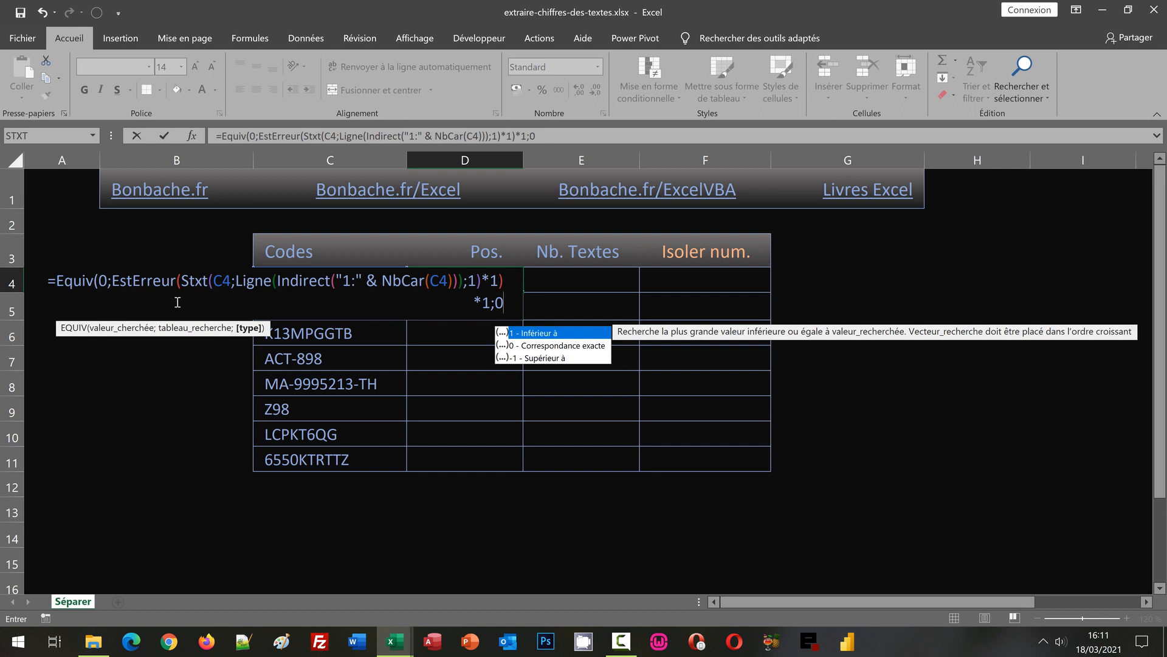
{"action": "type", "text": ")"}
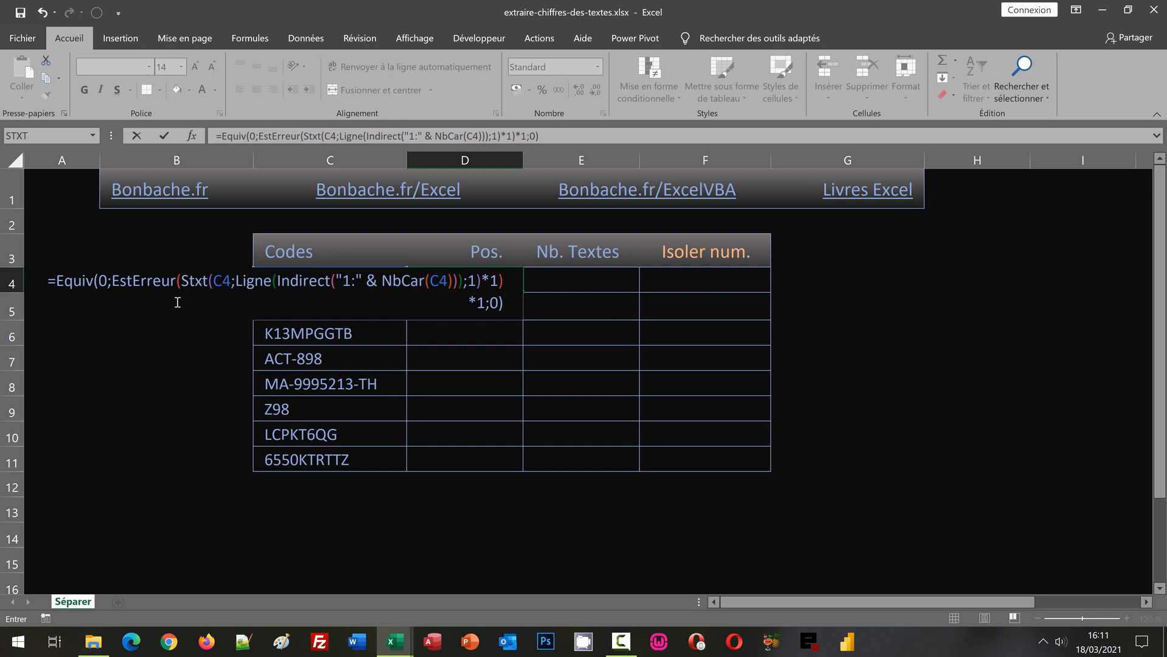
{"action": "key", "text": "ctrl+shift+Return"}
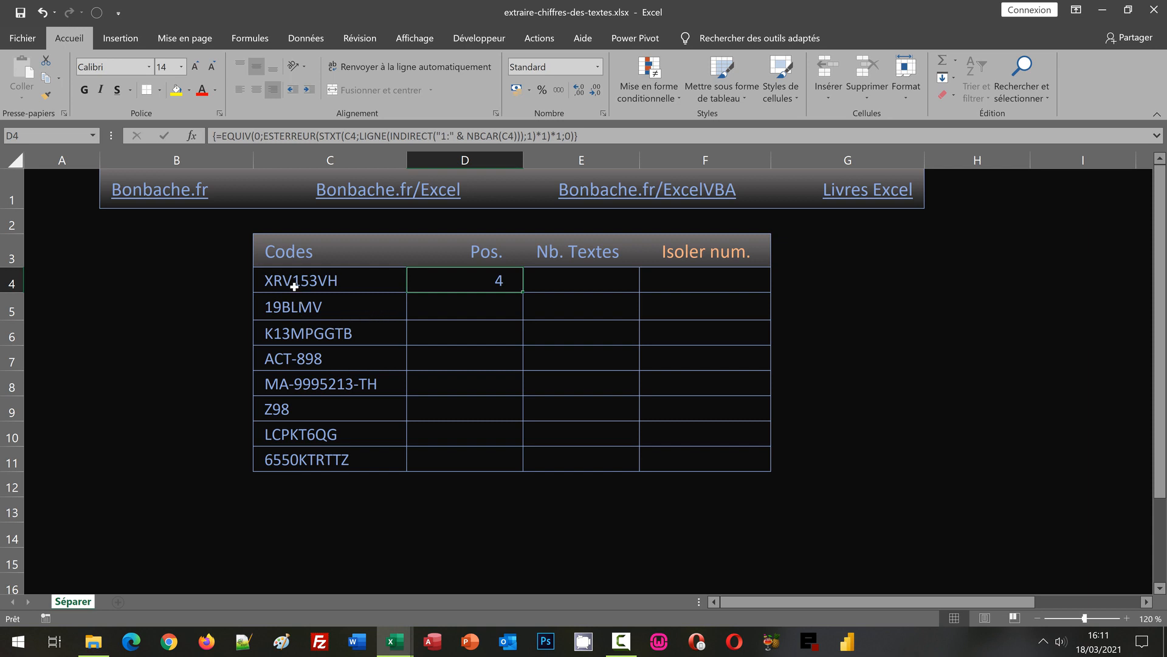
{"action": "double_click", "coordinate": [521, 292]}
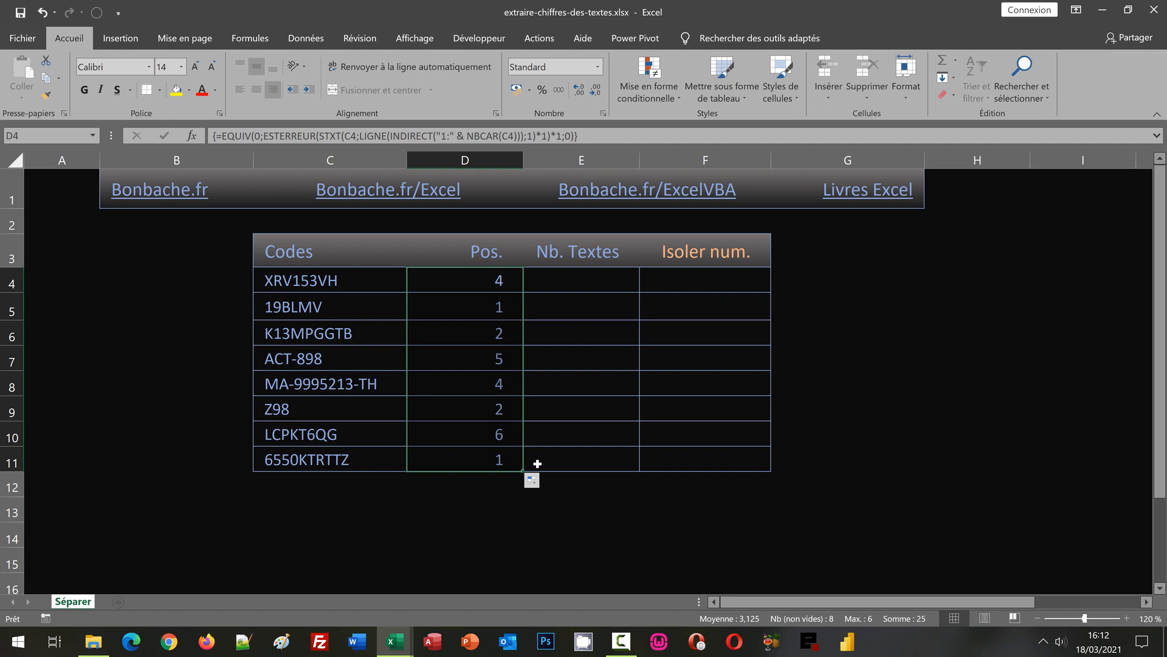
Copy the complete ESTERREUR(...) expression from D4's formula, without the trailing *1, and revalidate D4 as an array formula.
{"action": "left_click", "coordinate": [469, 281]}
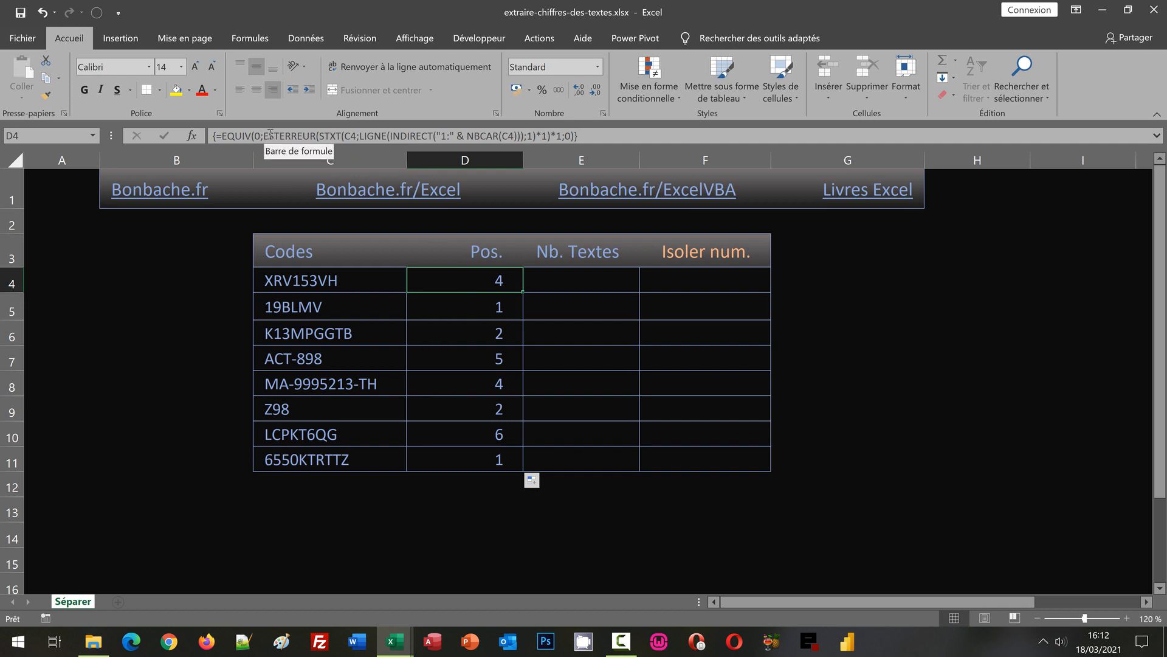
{"action": "left_click", "coordinate": [316, 136]}
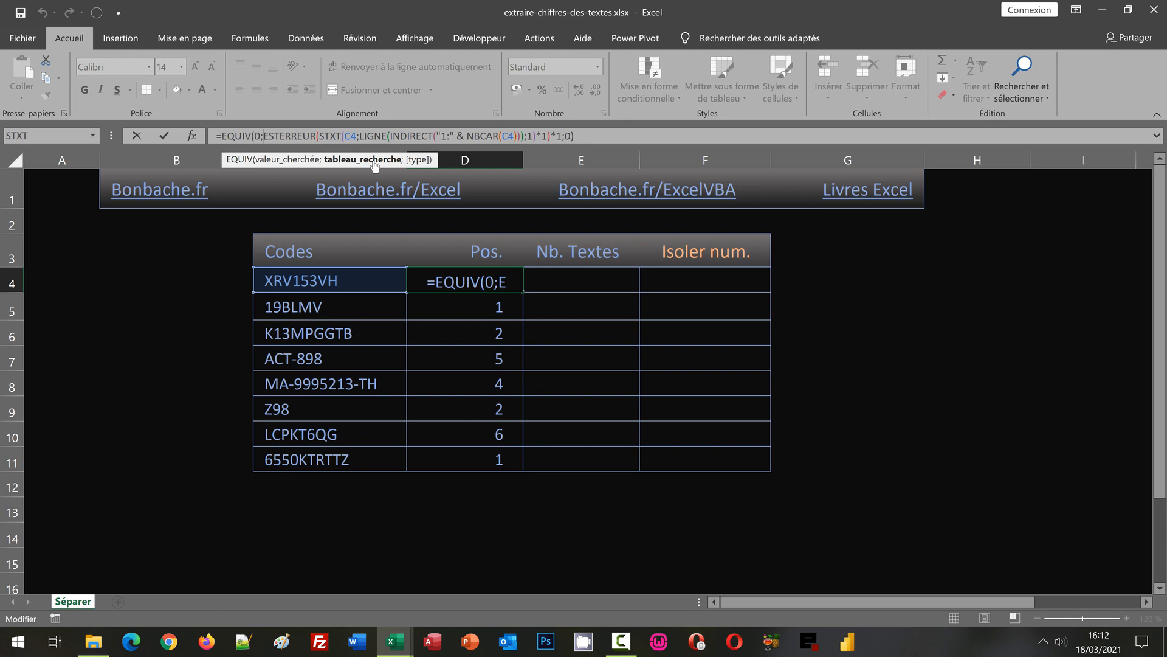
{"action": "left_click", "coordinate": [550, 137]}
{"action": "left_click_drag", "start_coordinate": [552, 135], "coordinate": [263, 136]}
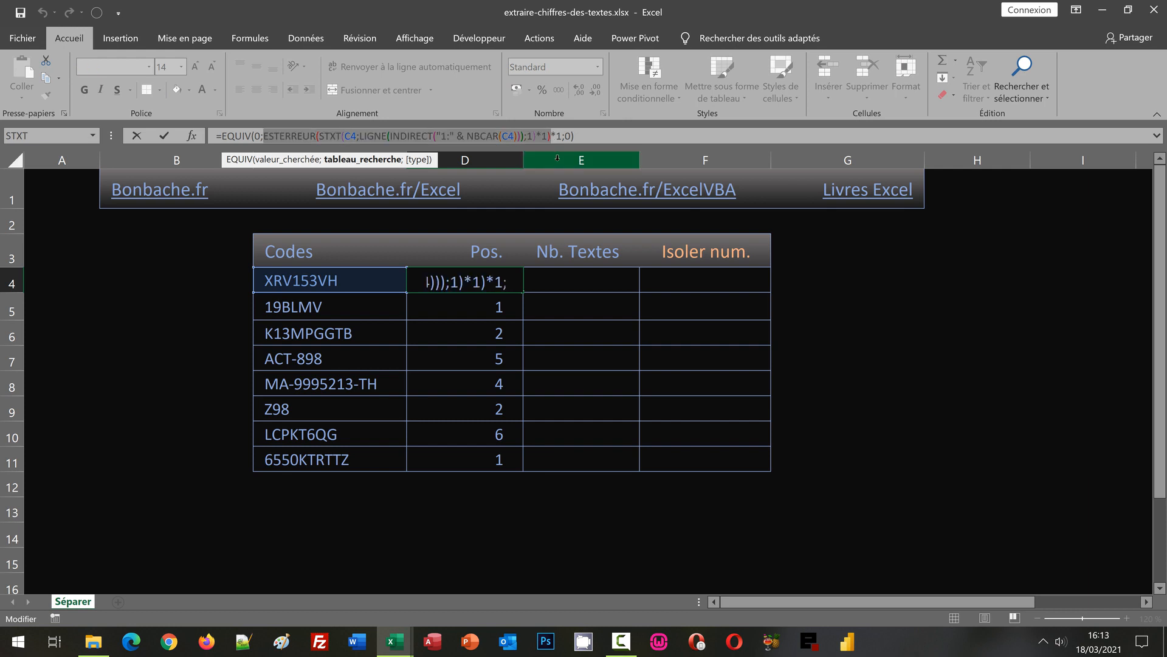
{"action": "key", "text": "ctrl+c"}
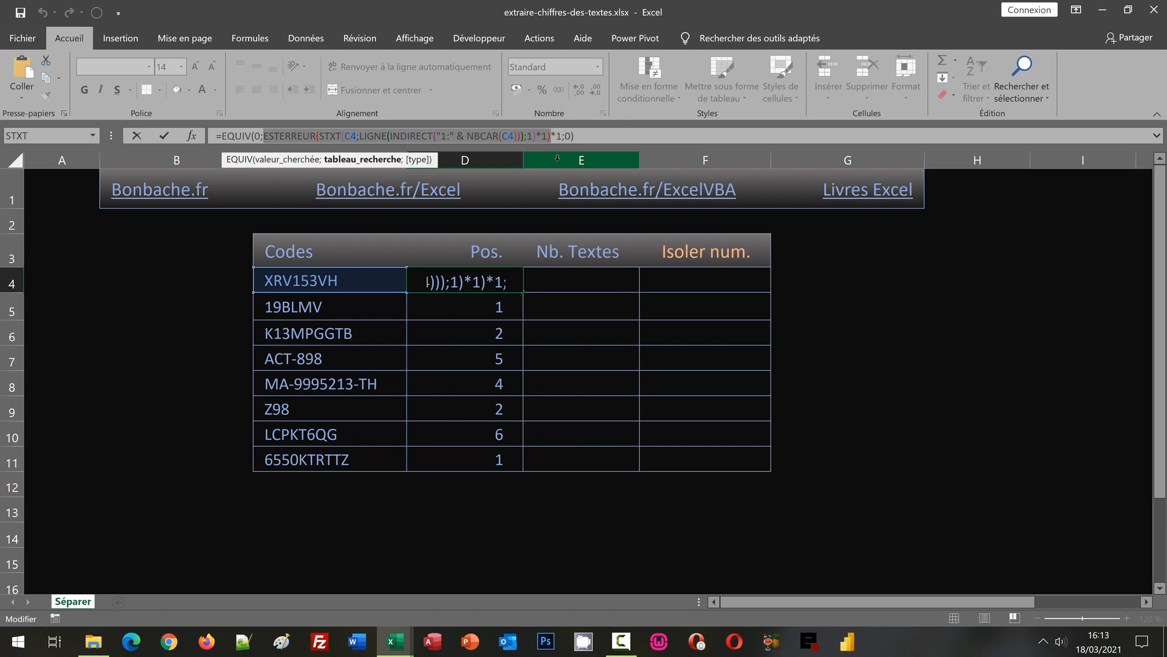
{"action": "key", "text": "ctrl+shift+Return"}
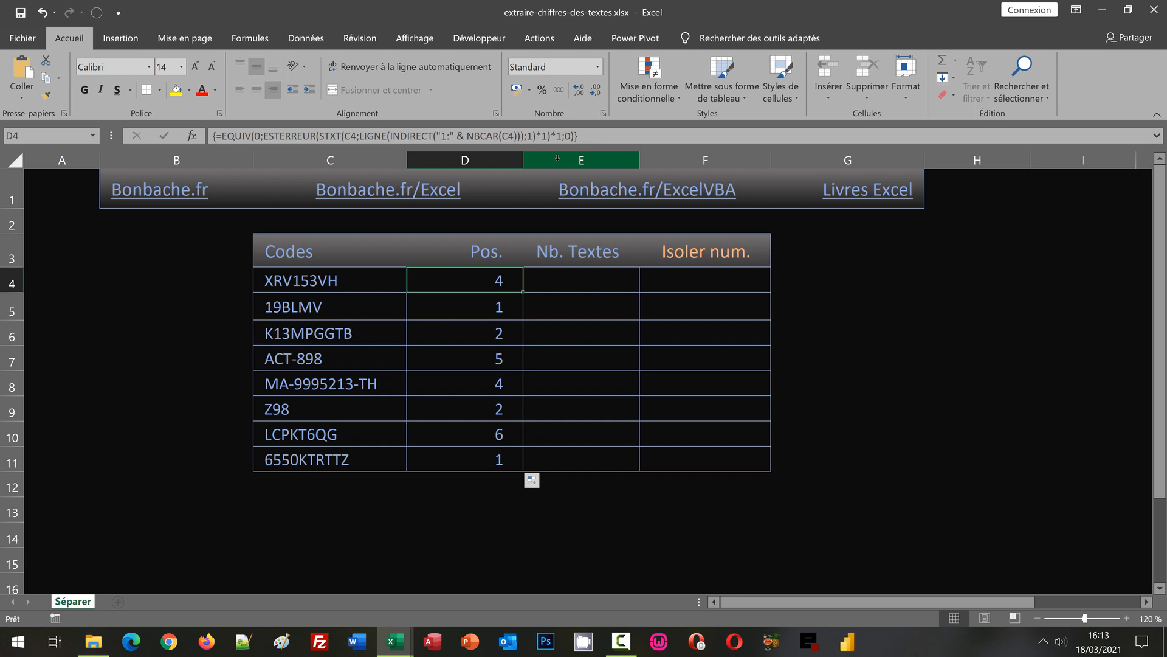
Start a formula in E4 with =Somme( and paste the copied ESTERREUR expression as its first argument.
{"action": "left_click", "coordinate": [595, 285]}
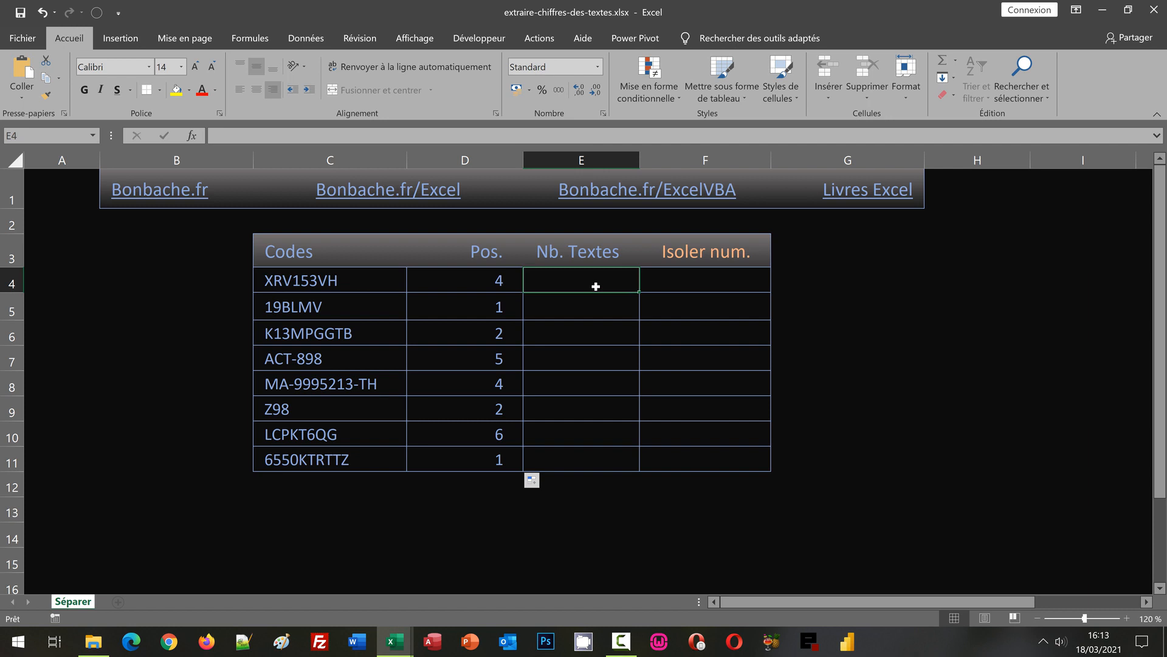
{"action": "type", "text": "="}
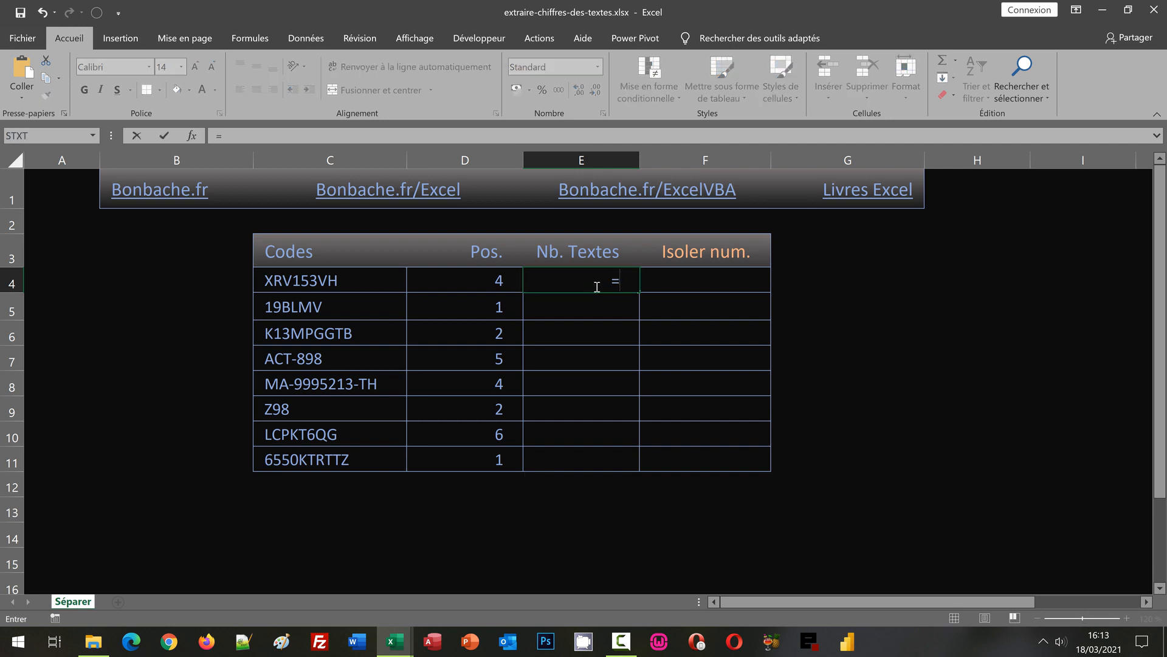
{"action": "type", "text": "Somm"}
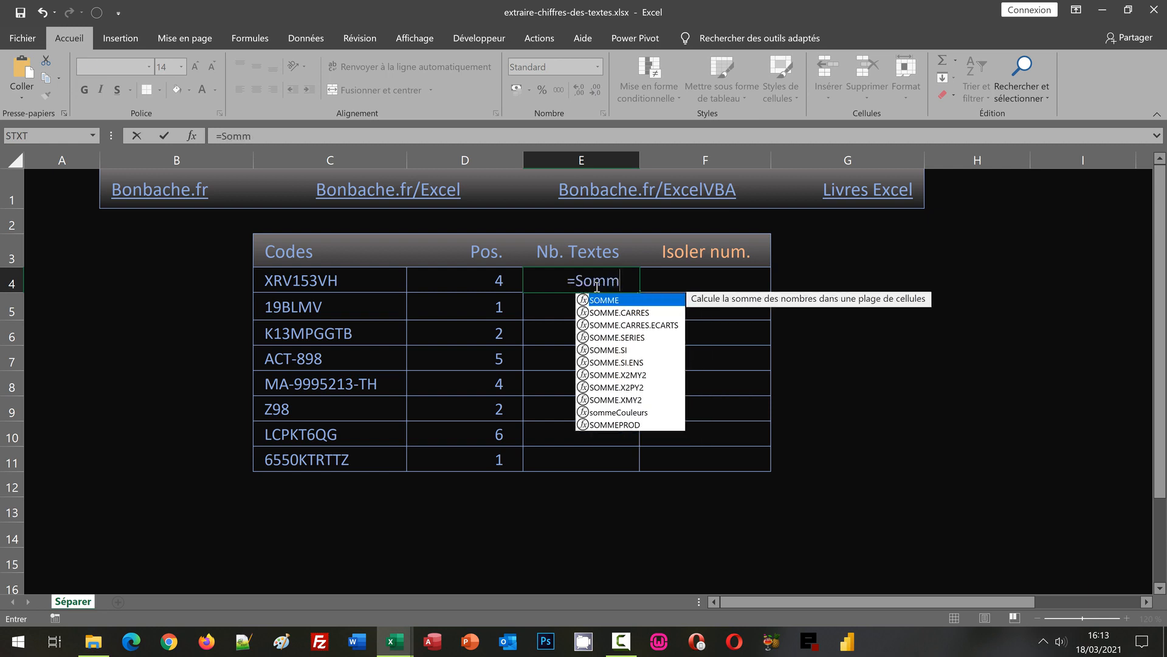
{"action": "type", "text": "e("}
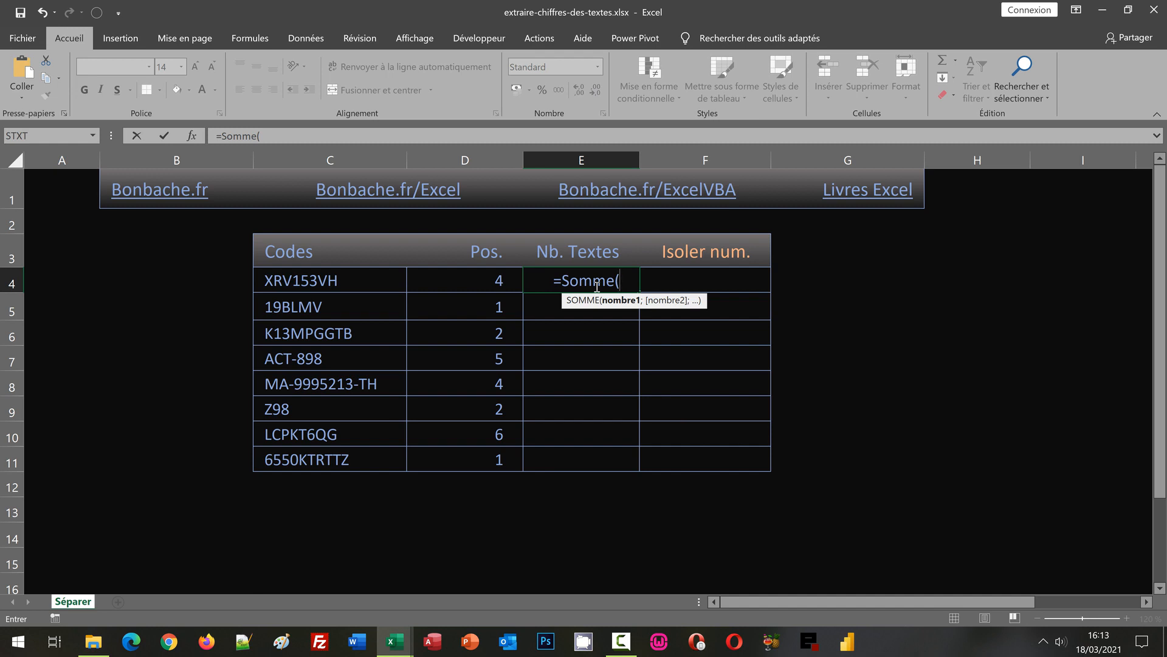
{"action": "key", "text": "ctrl+v"}
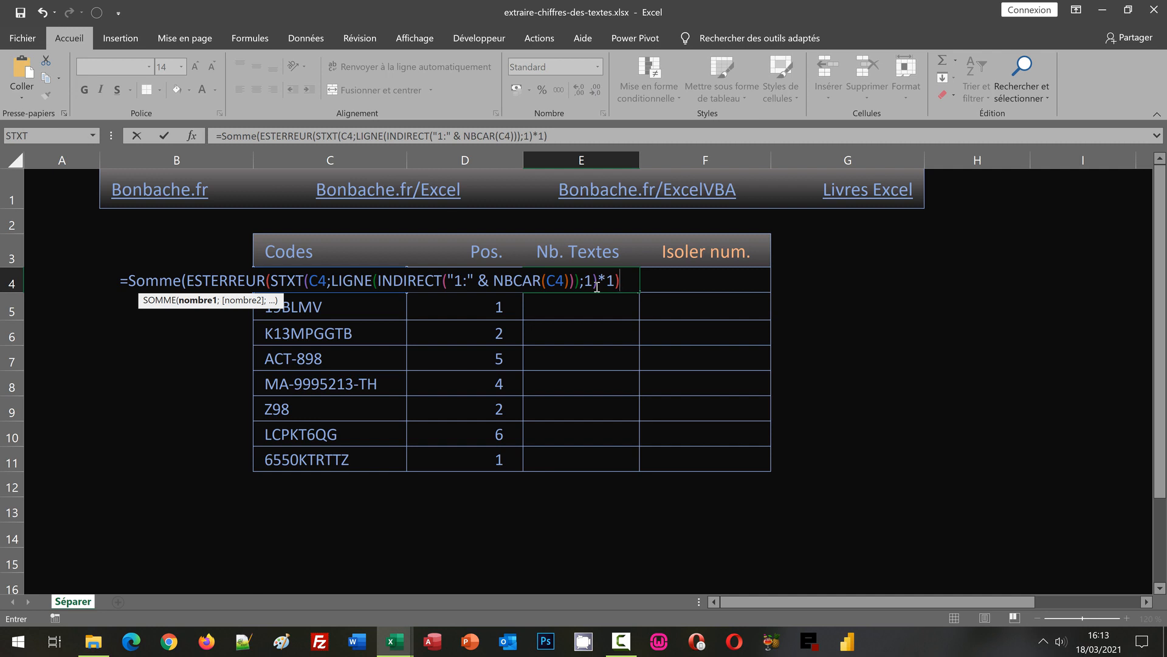
Finish the Somme formula with *1), validate it as an array formula and fill it down the Nb. Textes column.
{"action": "type", "text": "*"}
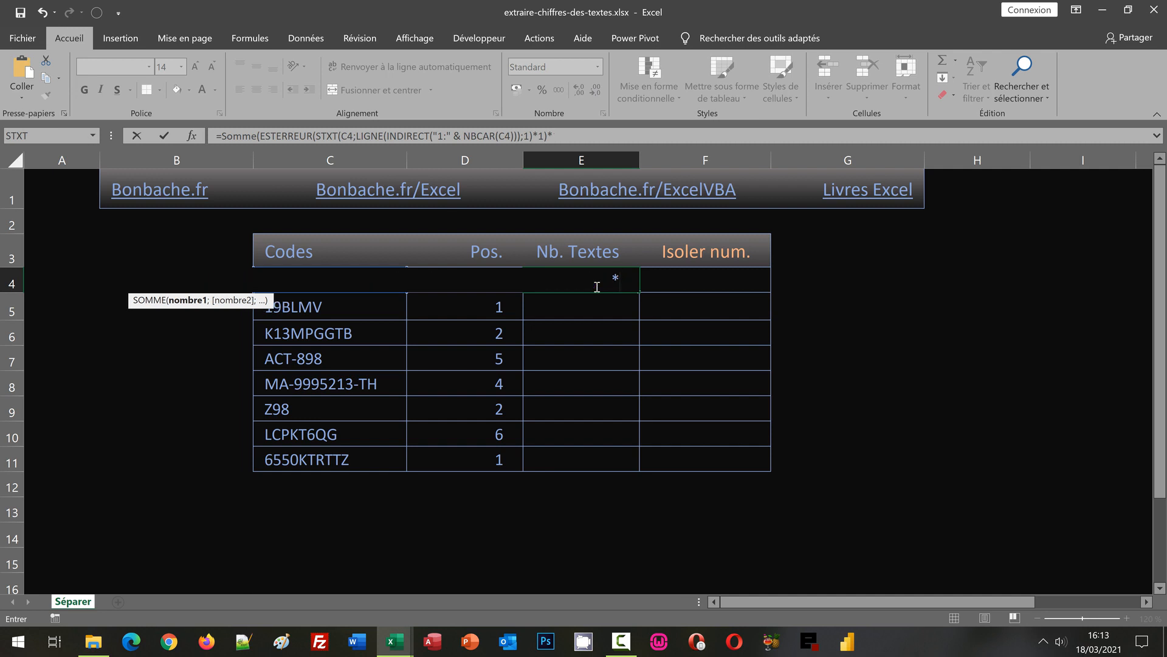
{"action": "type", "text": "1)"}
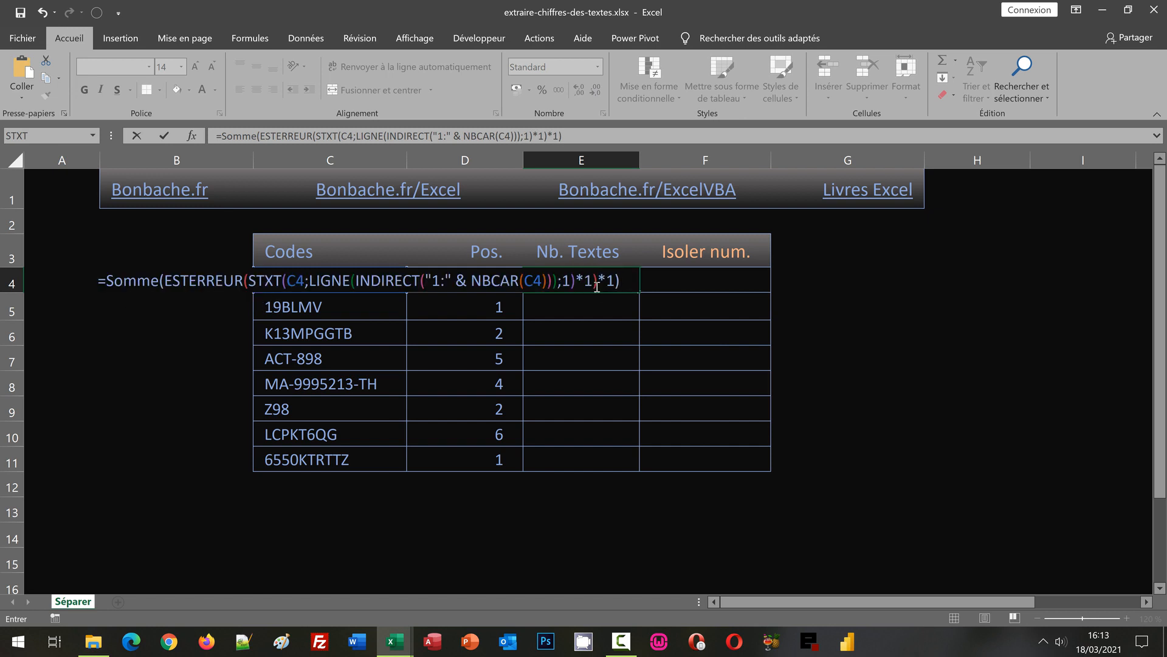
{"action": "key", "text": "ctrl+shift+Return"}
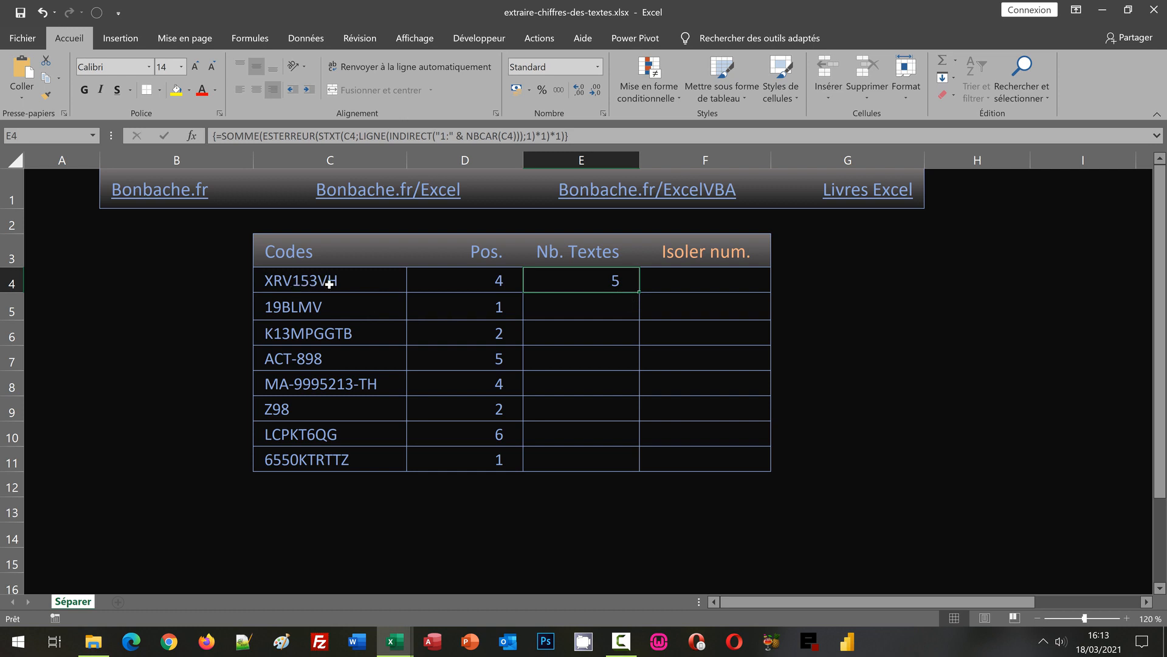
{"action": "double_click", "coordinate": [638, 291]}
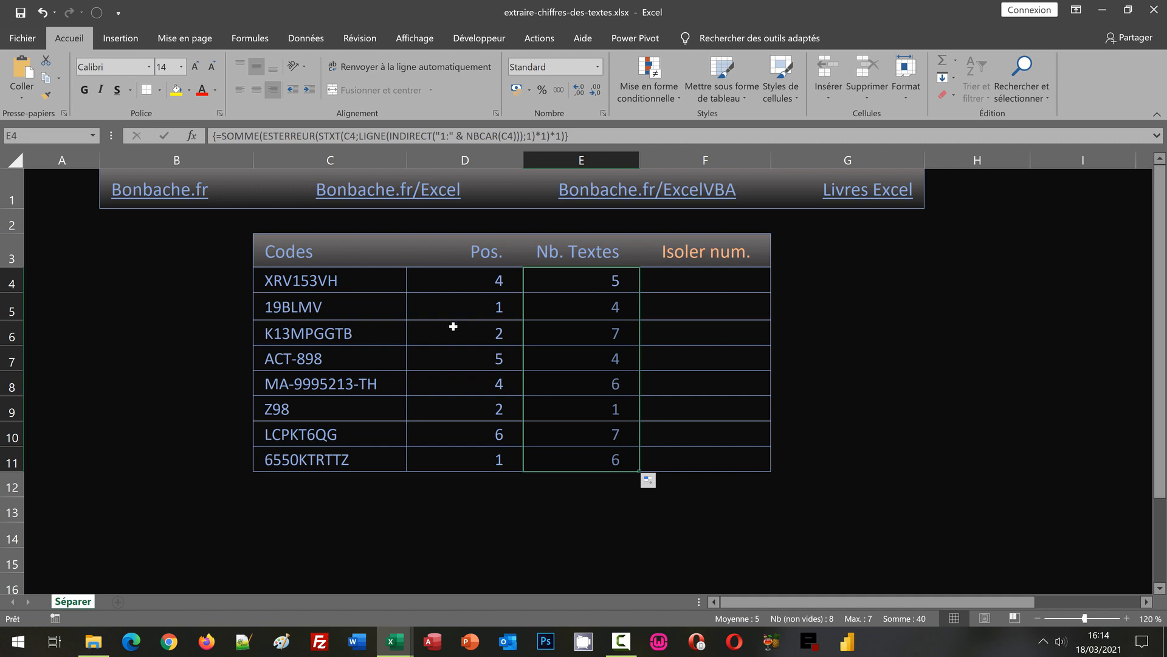
Copy D4's whole EQUIV expression without the equals sign and revalidate D4 as an array formula.
{"action": "left_click", "coordinate": [419, 279]}
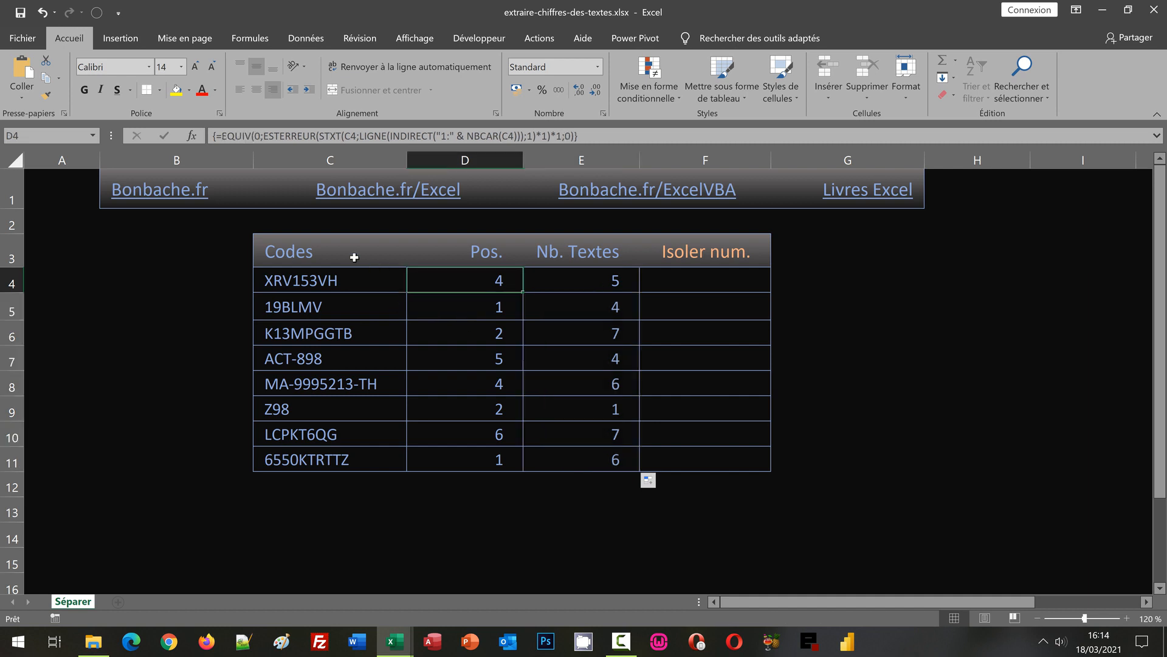
{"action": "left_click", "coordinate": [223, 136]}
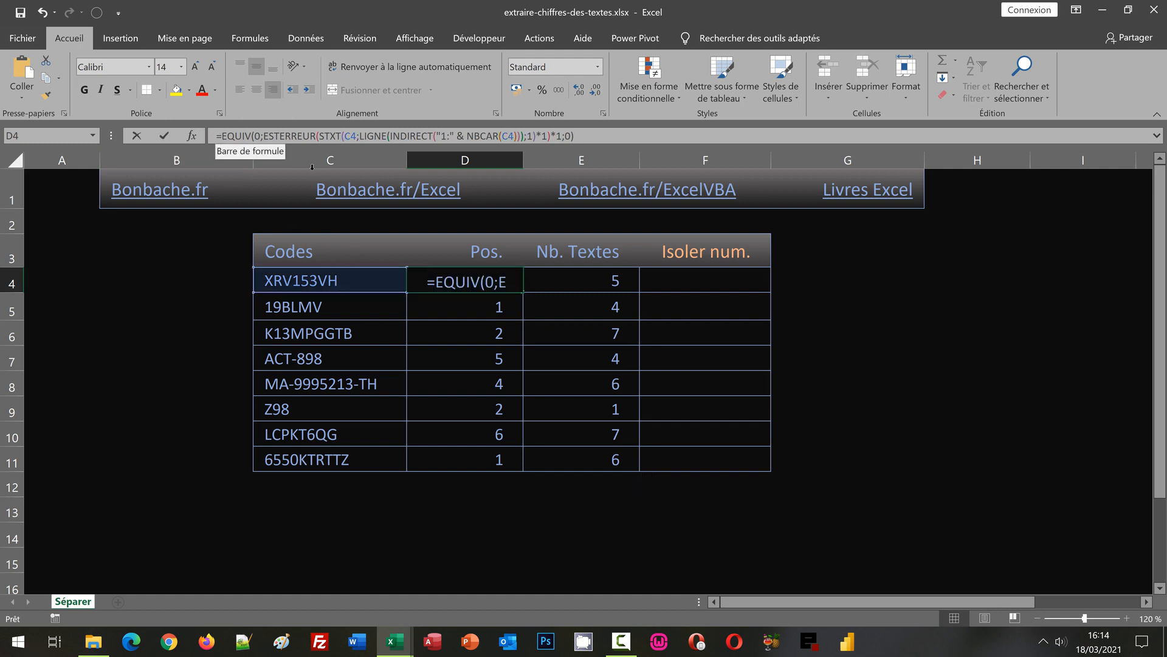
{"action": "left_click", "coordinate": [585, 136], "text": "shift"}
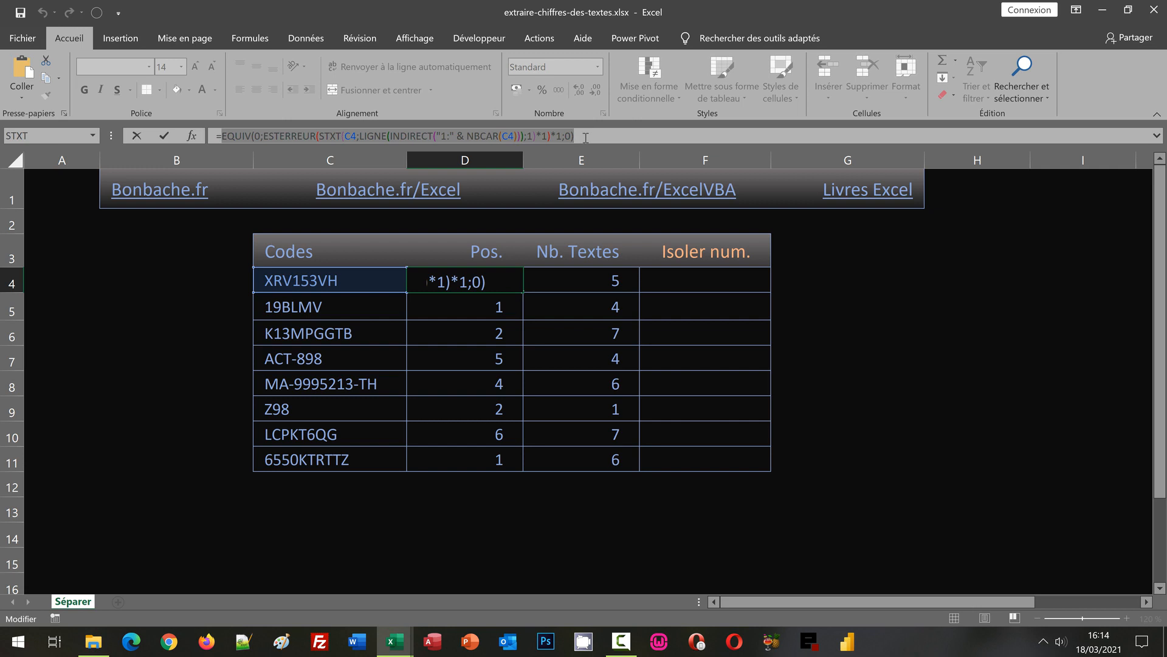
{"action": "key", "text": "ctrl+shift+Return"}
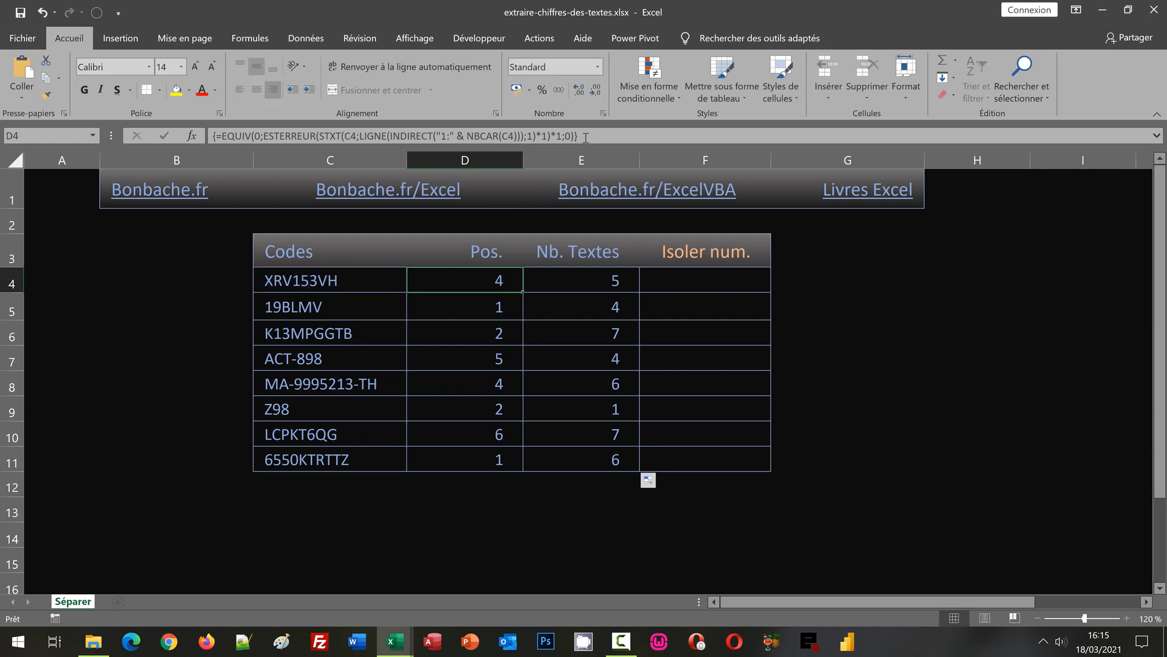
Start a formula in F4 with =Stxt(C4; and paste the copied EQUIV expression as the start position.
{"action": "left_click", "coordinate": [713, 288]}
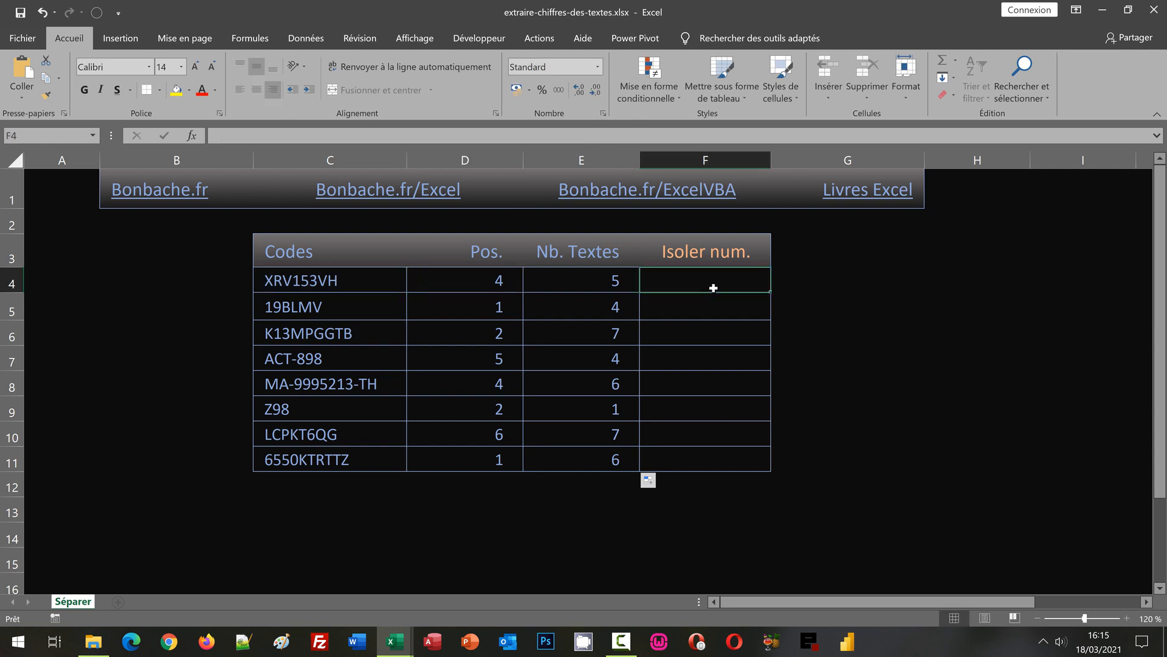
{"action": "type", "text": "="}
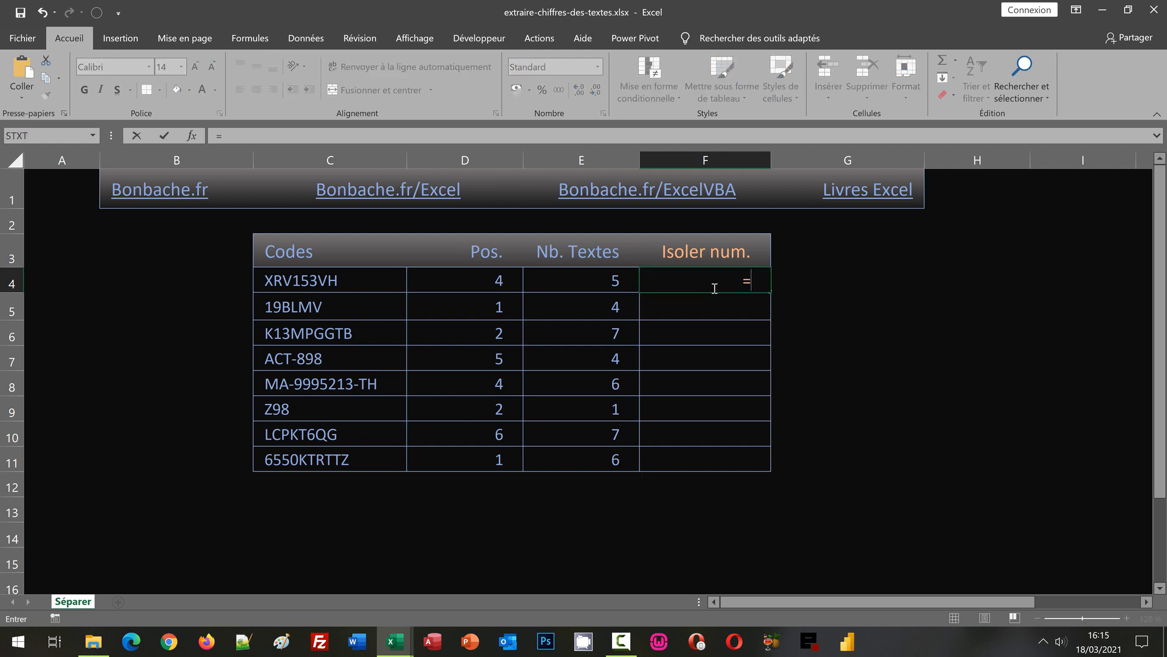
{"action": "type", "text": "Stxt("}
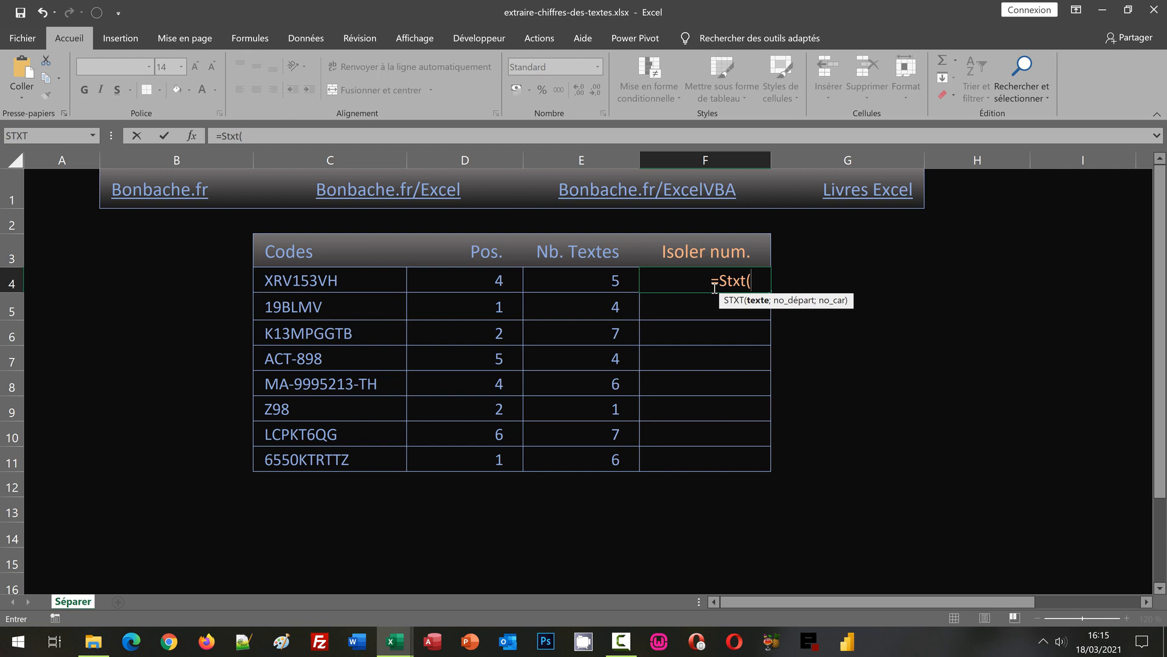
{"action": "left_click", "coordinate": [318, 285]}
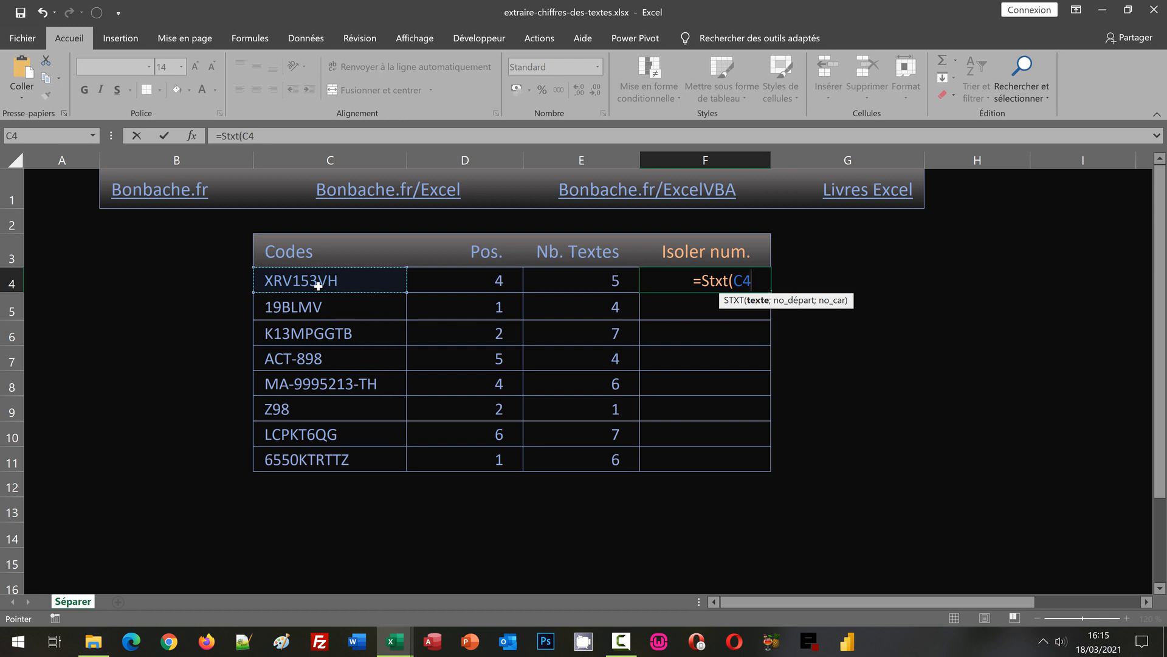
{"action": "type", "text": ";"}
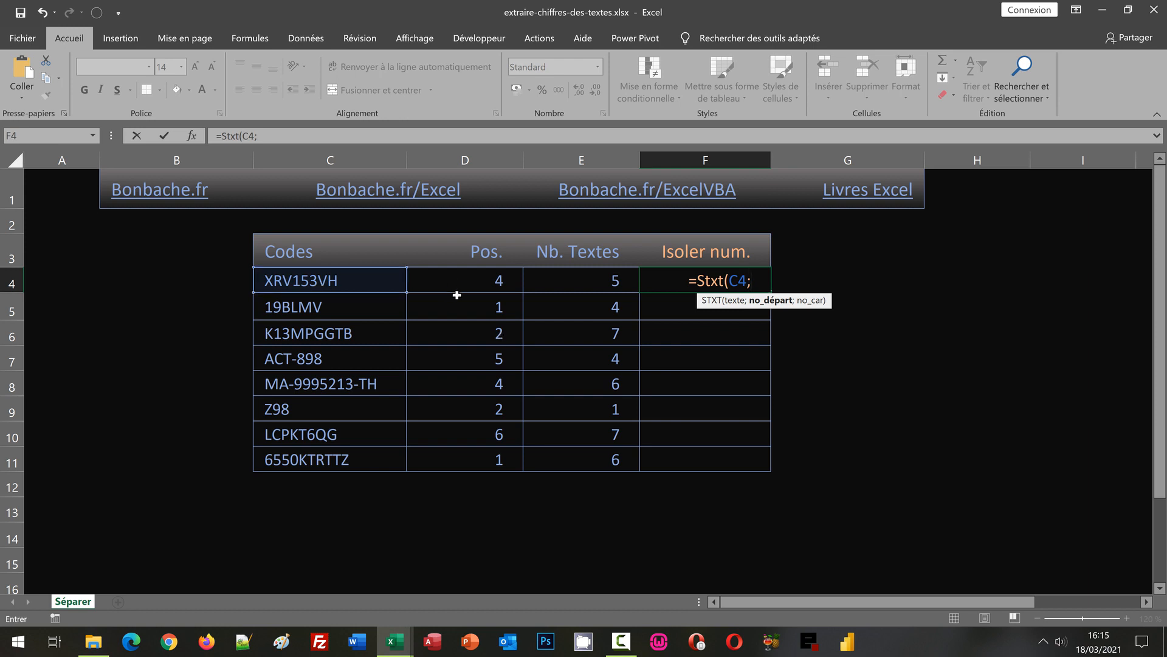
{"action": "key", "text": "ctrl+v"}
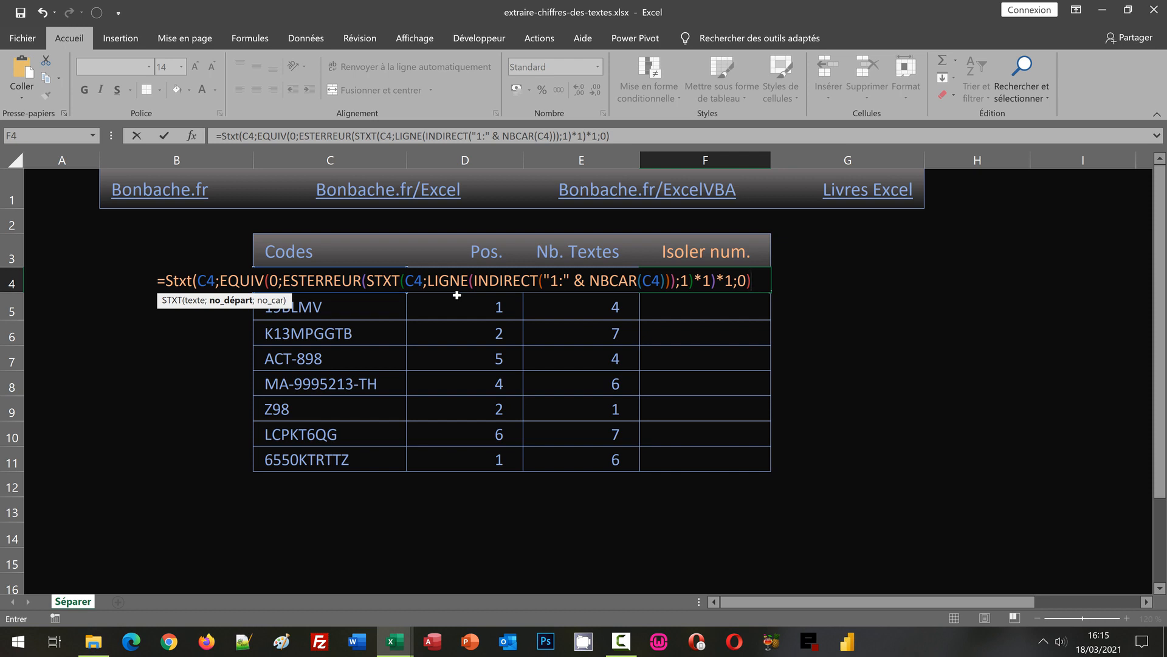
Begin the character-count argument of F4's Stxt formula by adding ;NbCar(C4) after the EQUIV expression.
{"action": "left_click", "coordinate": [285, 280]}
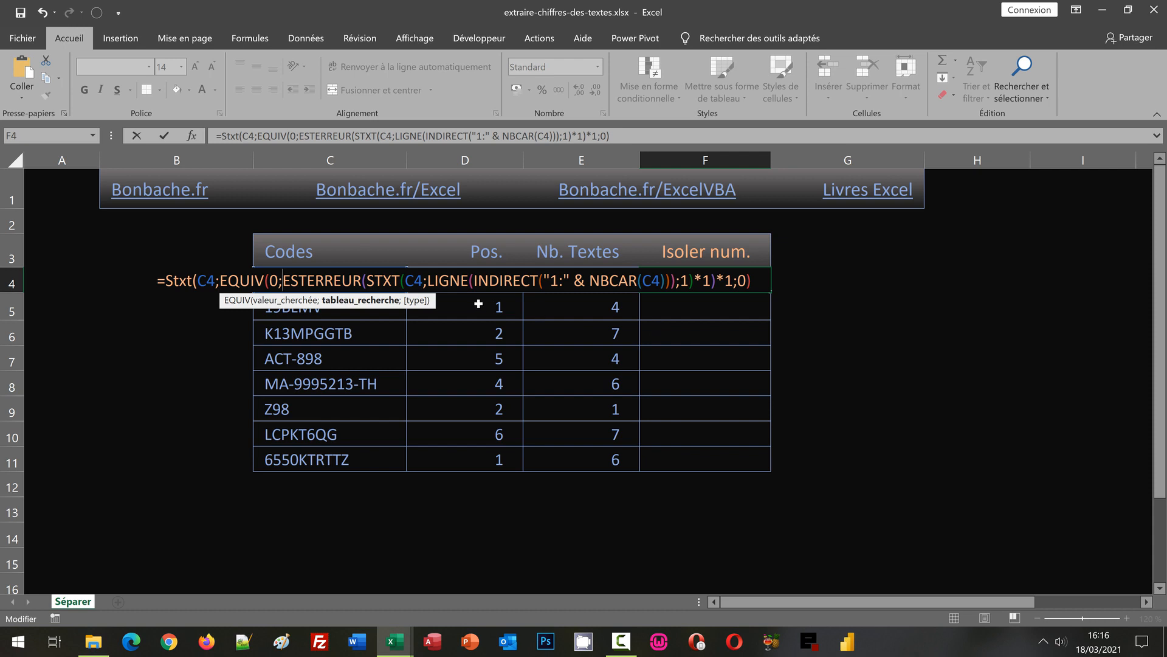
{"action": "left_click", "coordinate": [717, 282]}
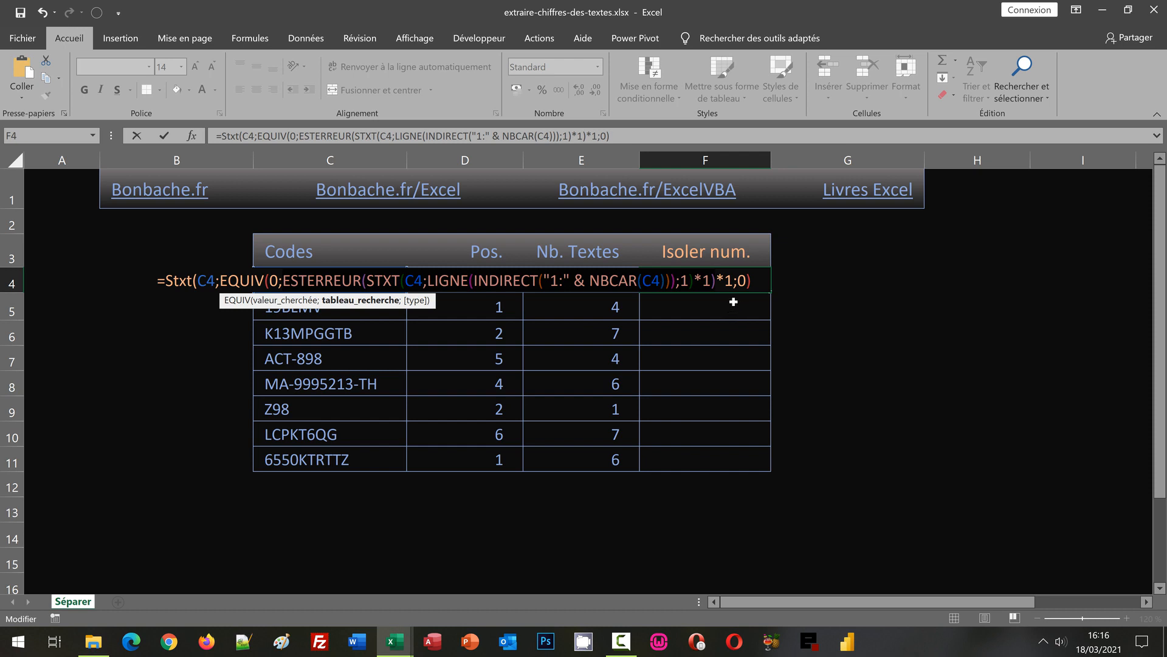
{"action": "left_click", "coordinate": [760, 282]}
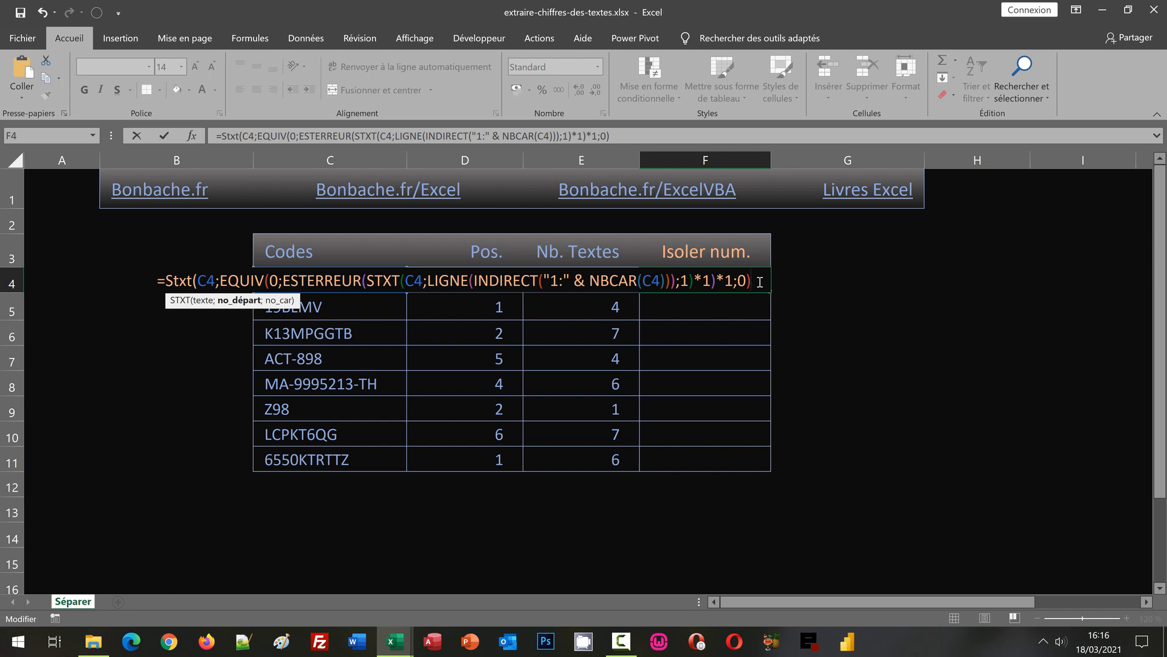
{"action": "type", "text": ";"}
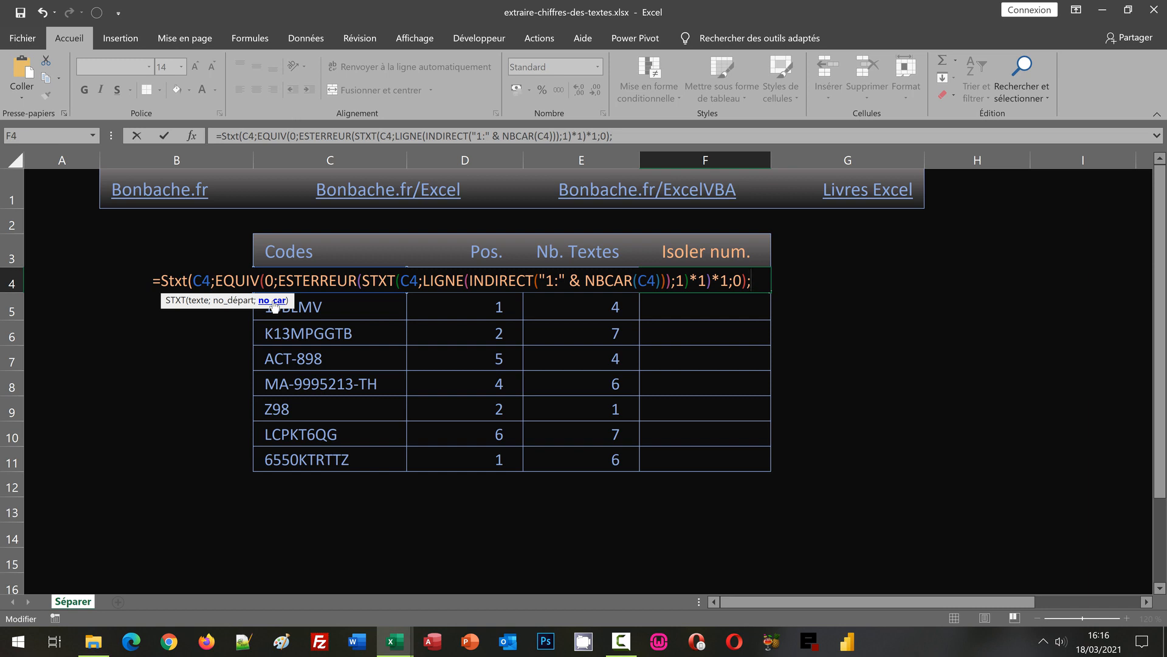
{"action": "type", "text": "NbC"}
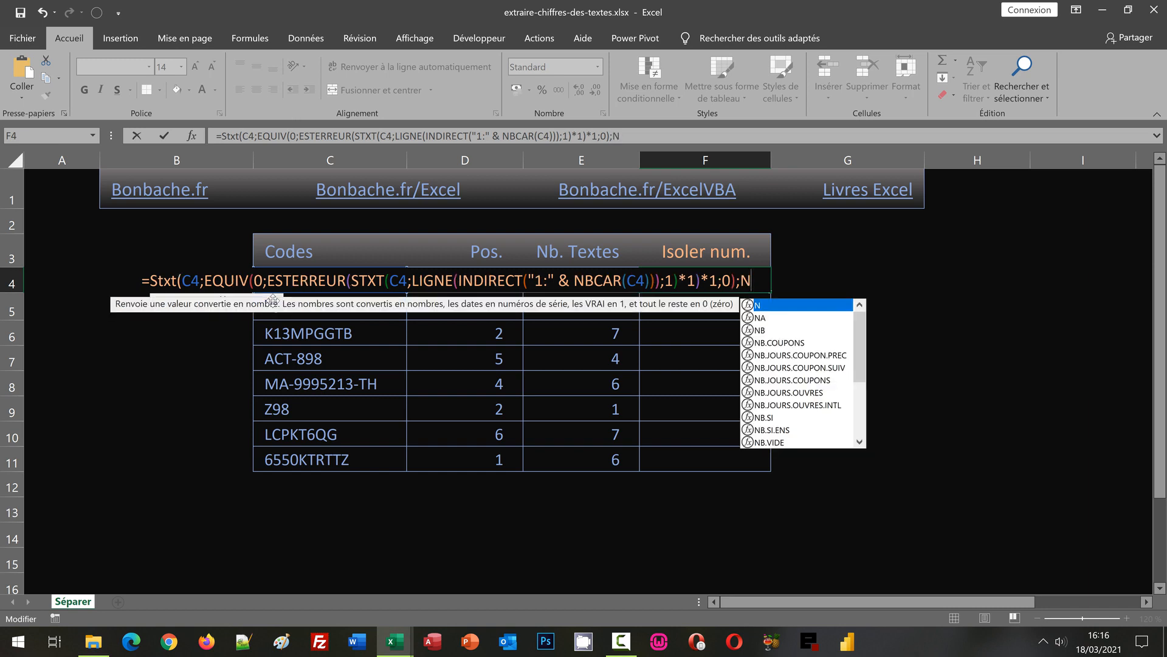
{"action": "type", "text": "ar("}
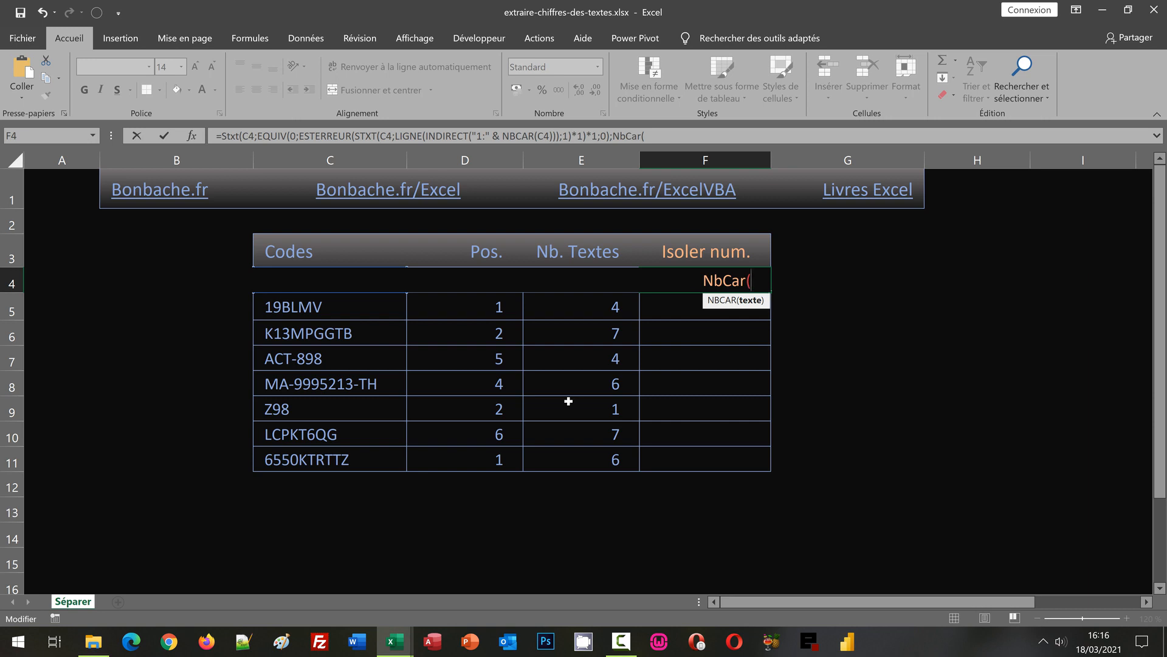
{"action": "type", "text": "C4"}
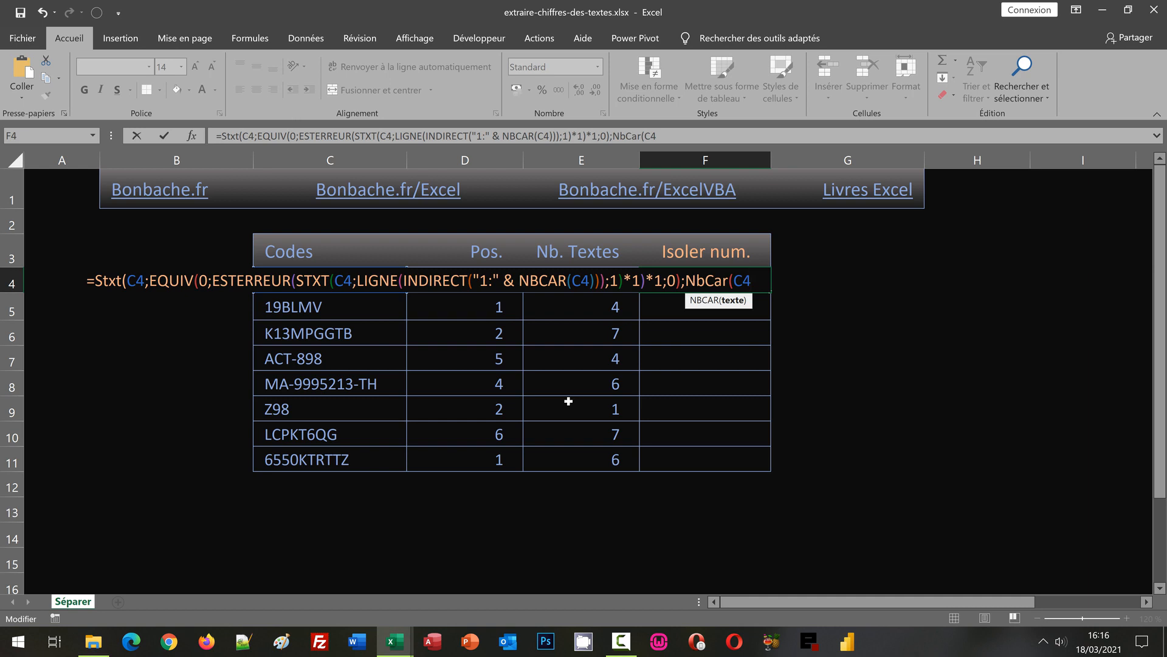
{"action": "type", "text": ")"}
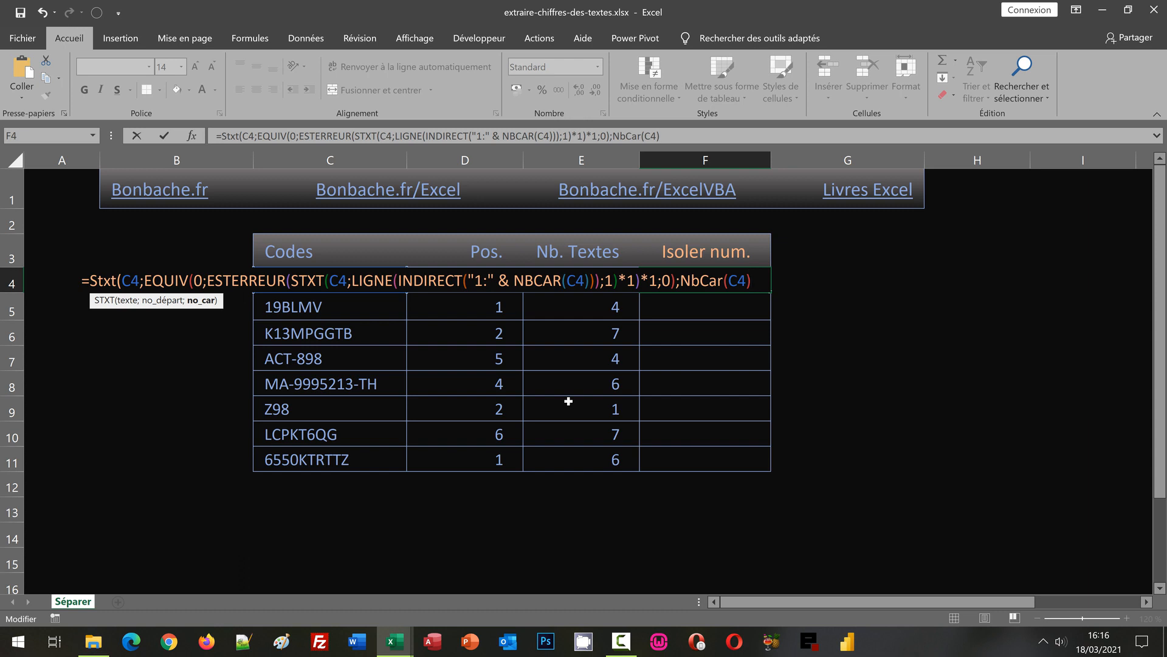
Subtract Somme( with the pasted ESTERREUR expression and *1) from NbCar(C4) in F4, closing the Stxt function.
{"action": "type", "text": "-"}
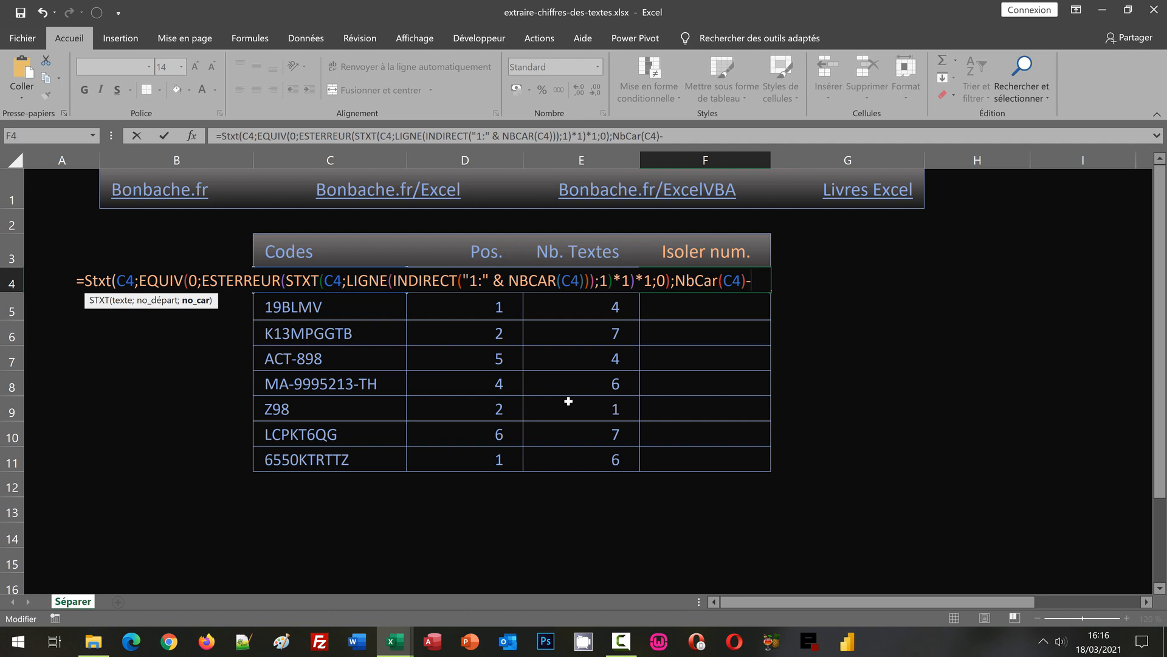
{"action": "type", "text": "S"}
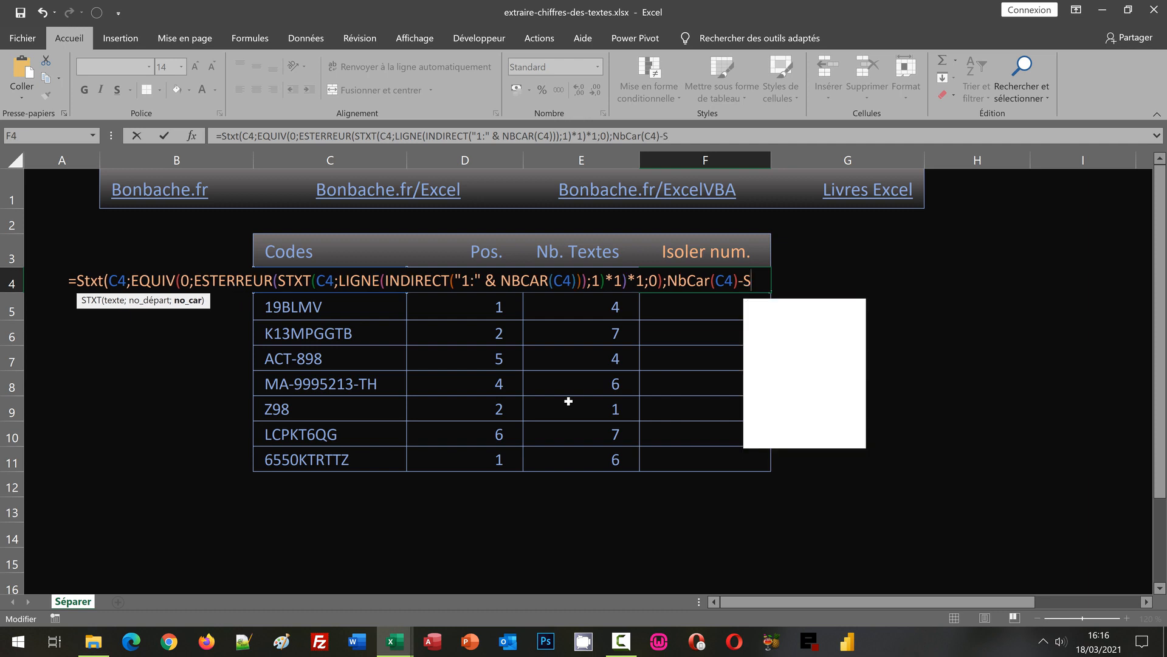
{"action": "type", "text": "omme("}
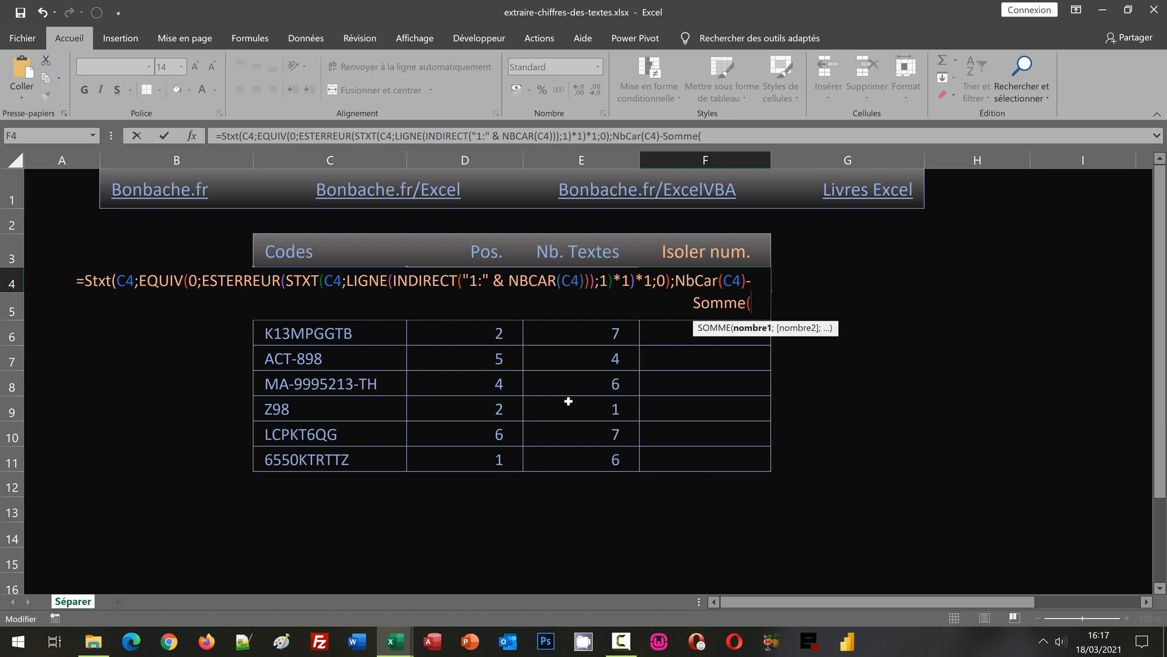
{"action": "key", "text": "ctrl+v"}
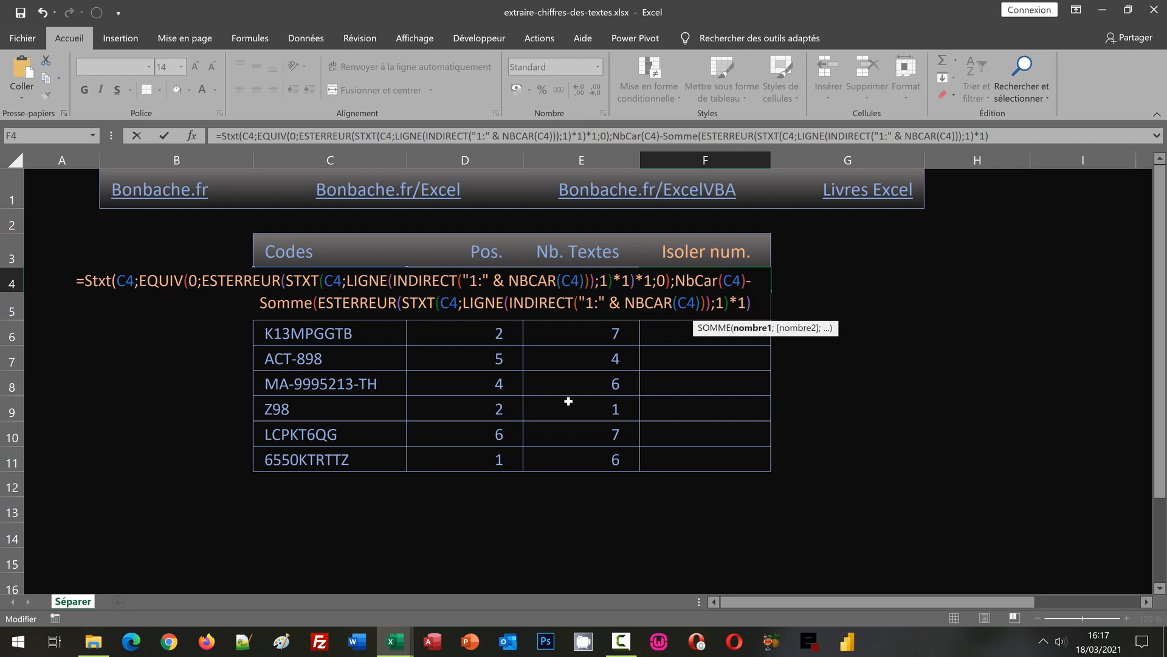
{"action": "type", "text": "*"}
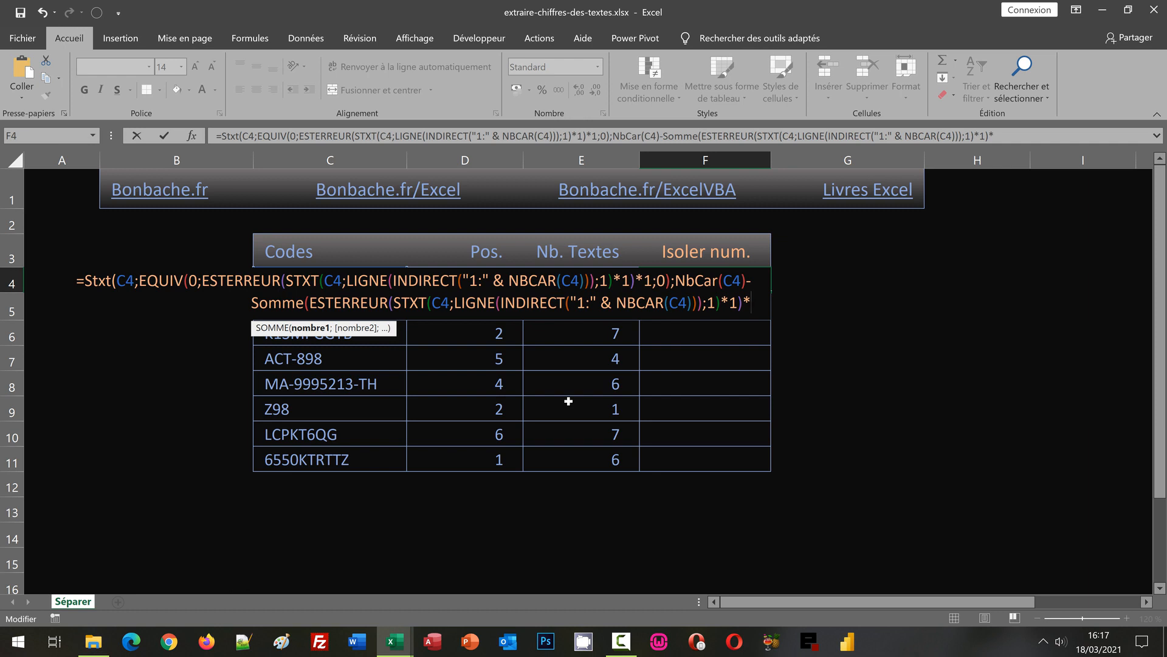
{"action": "type", "text": "1"}
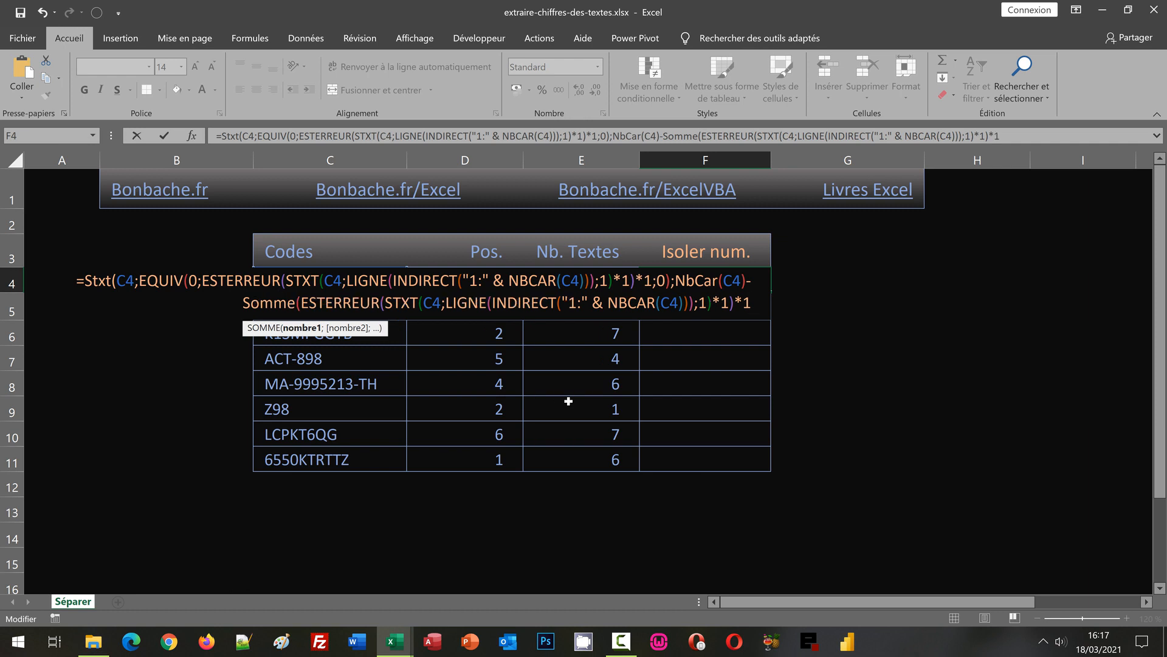
{"action": "type", "text": ")"}
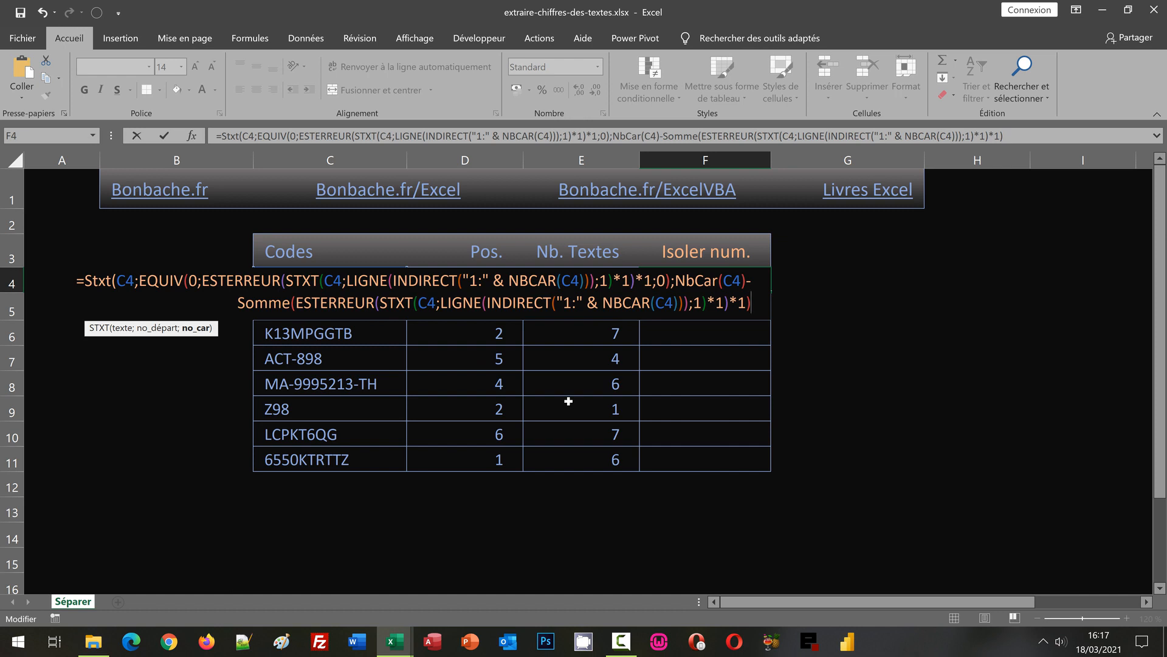
{"action": "type", "text": ")"}
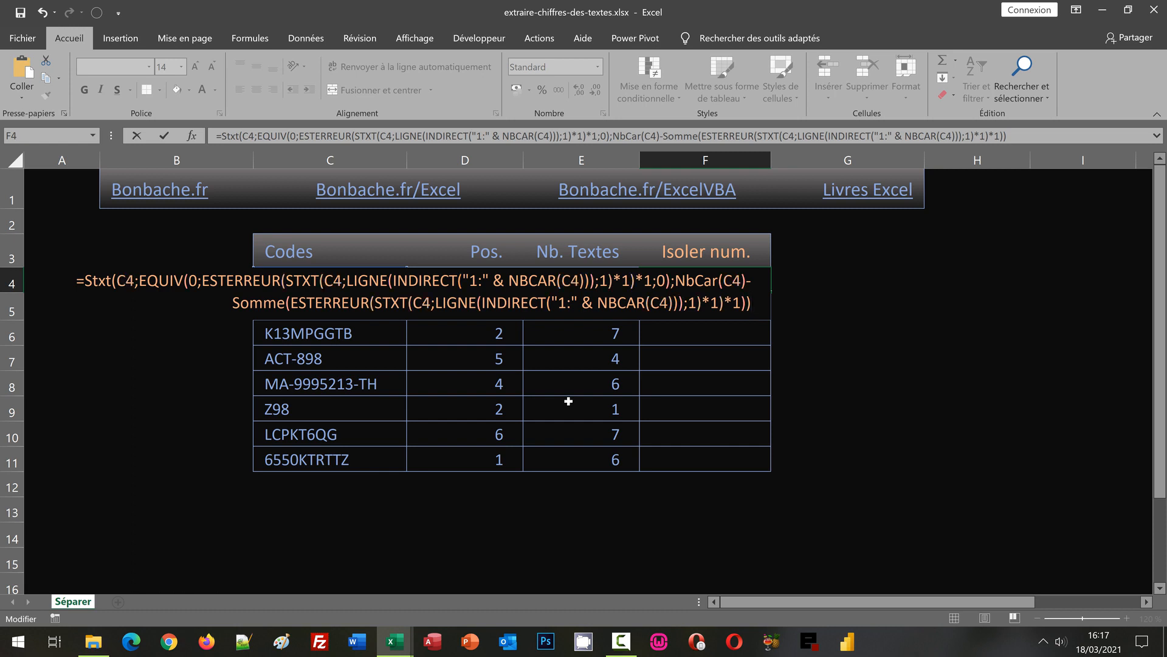
Validate F4 as an array formula and fill it down the Isoler num. column to F11.
{"action": "key", "text": "ctrl+shift+Return"}
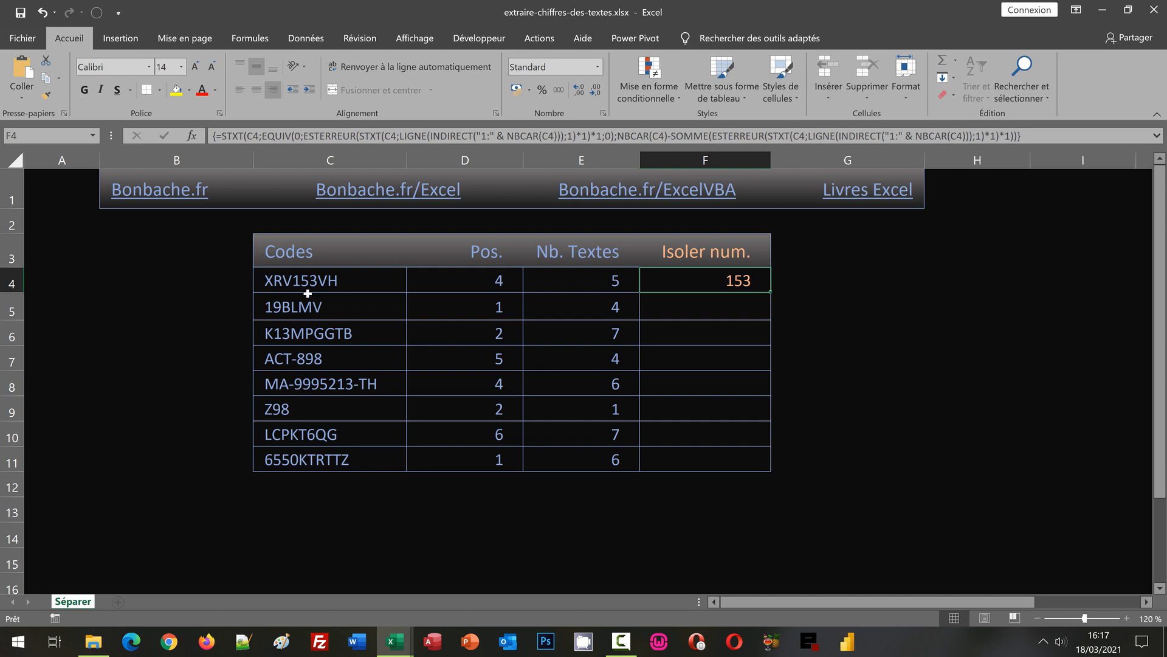
{"action": "left_click_drag", "start_coordinate": [772, 292], "coordinate": [772, 293]}
{"action": "double_click", "coordinate": [772, 292]}
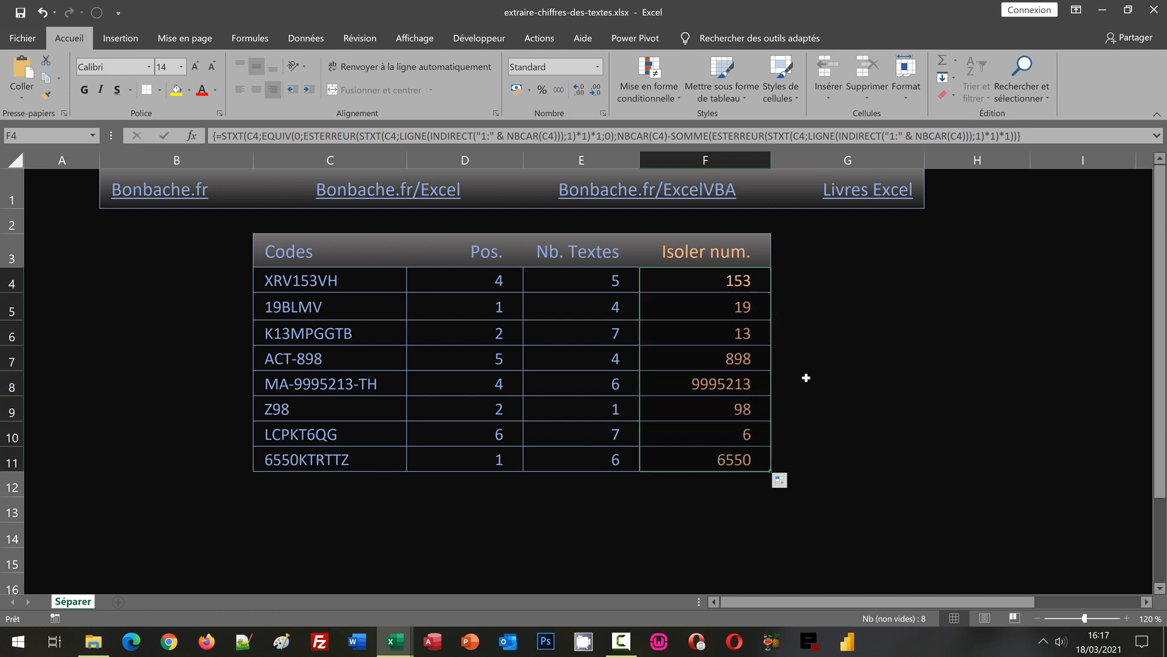